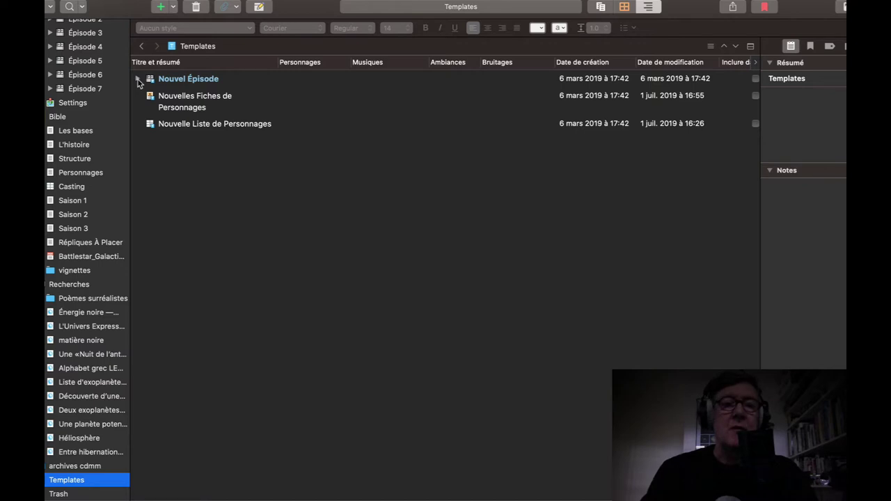
# Step: Examine the Nouvel Épisode template's contents and the character template entries in the Templates folder
pyautogui.click(138, 79)
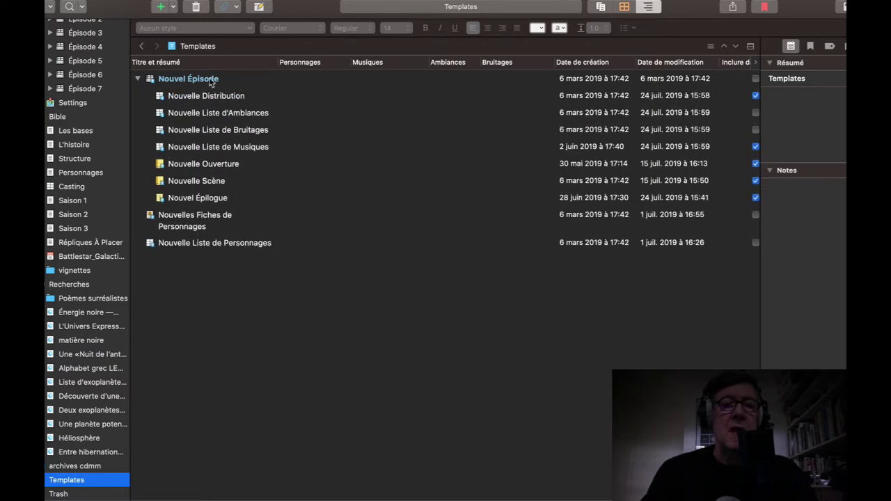
pyautogui.click(237, 101)
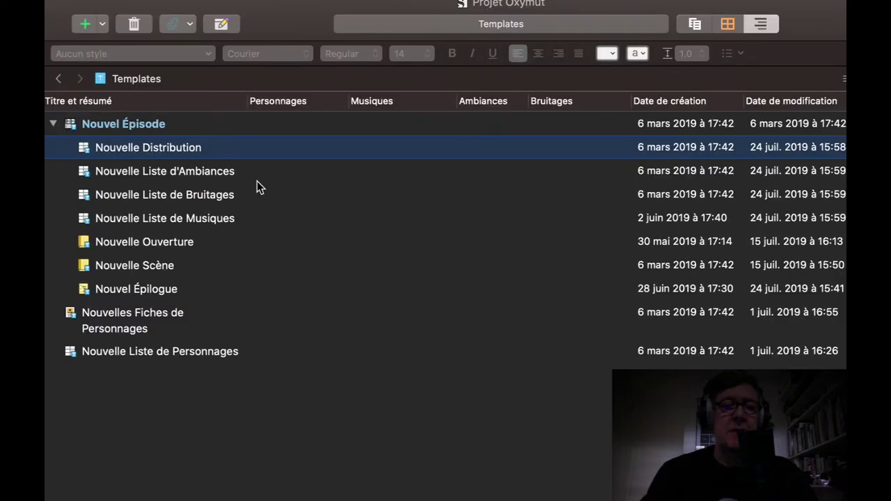
pyautogui.click(88, 174)
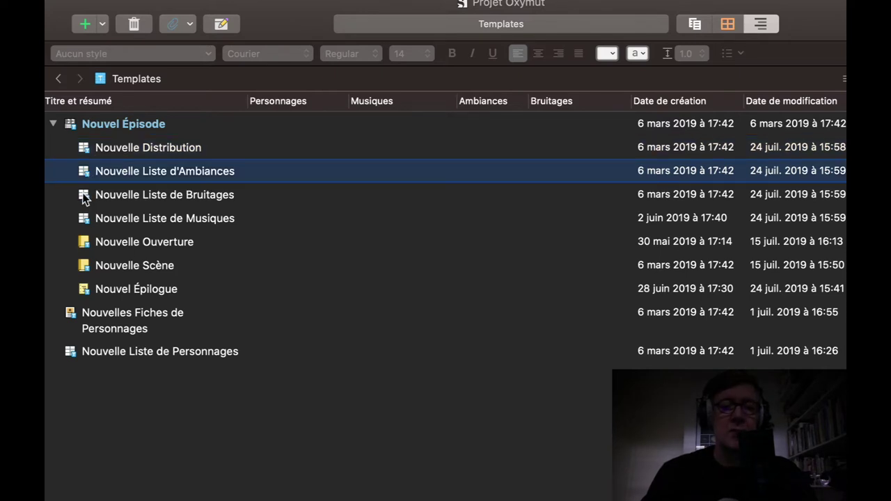
pyautogui.click(83, 198)
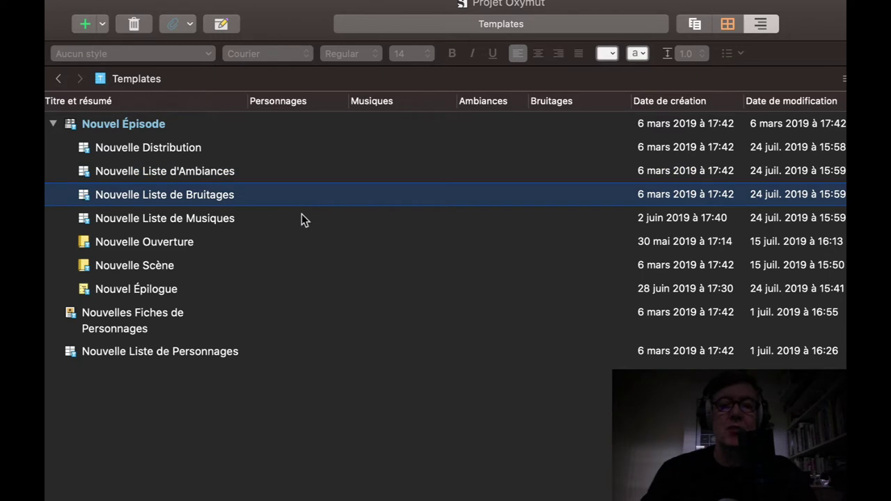
pyautogui.click(84, 223)
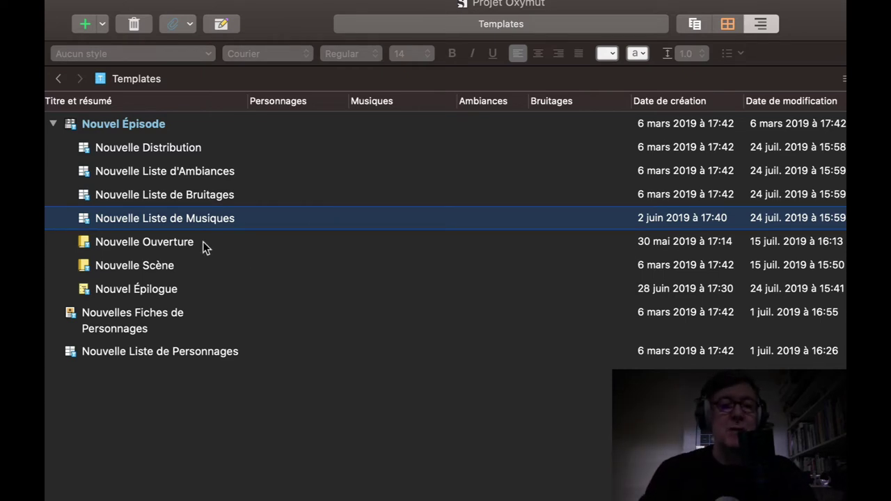
pyautogui.click(185, 244)
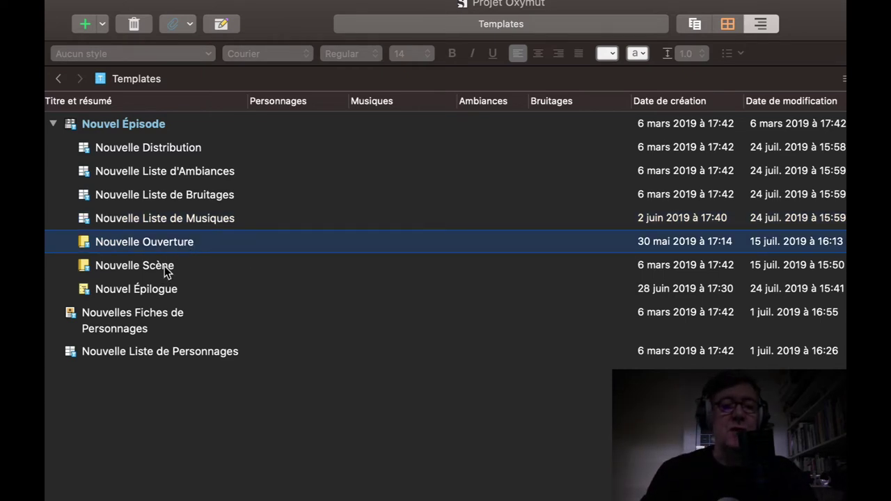
pyautogui.click(165, 266)
pyautogui.click(165, 291)
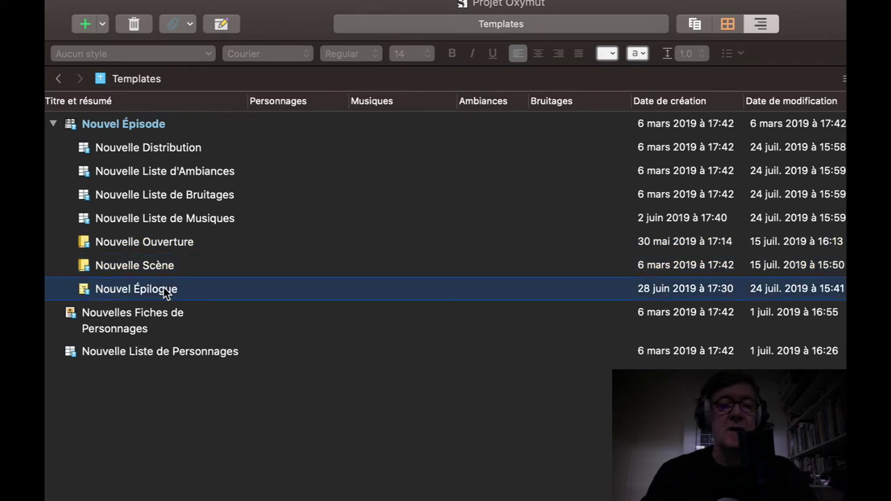
pyautogui.press('Down')
pyautogui.press('super+0')
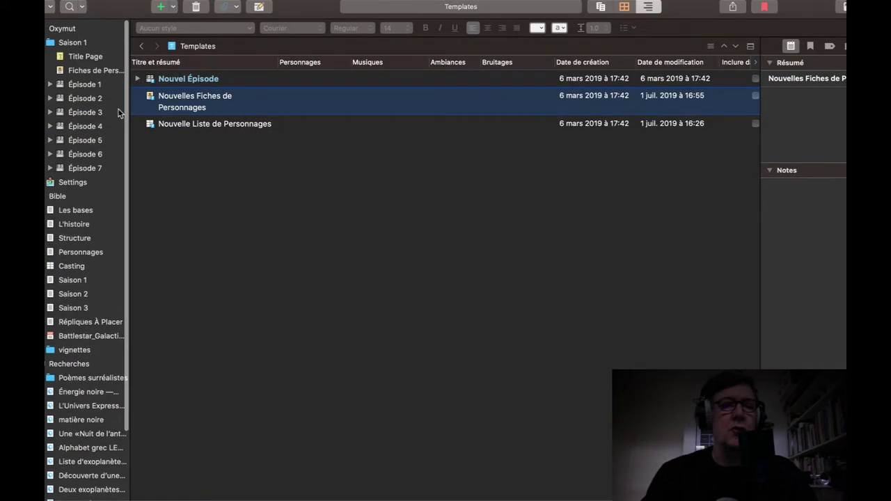
# Step: Add a new episode folder after Épisode 7 in Saison 1, based on the Nouvel Épisode template
pyautogui.scroll(-1, 118, 110)
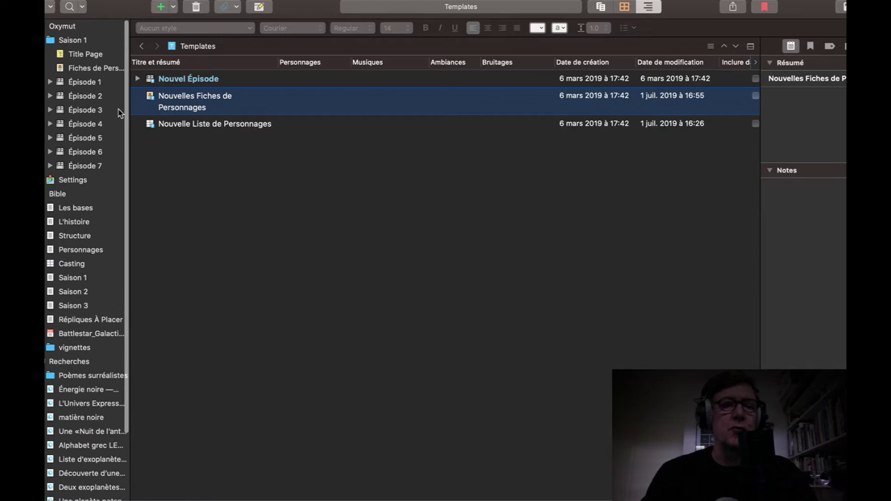
pyautogui.click(61, 167)
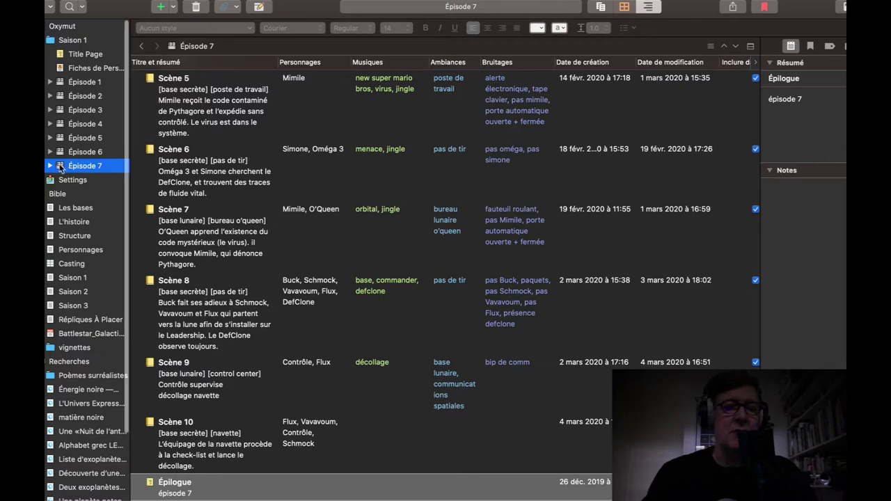
pyautogui.rightClick(61, 167)
pyautogui.moveTo(75, 171)
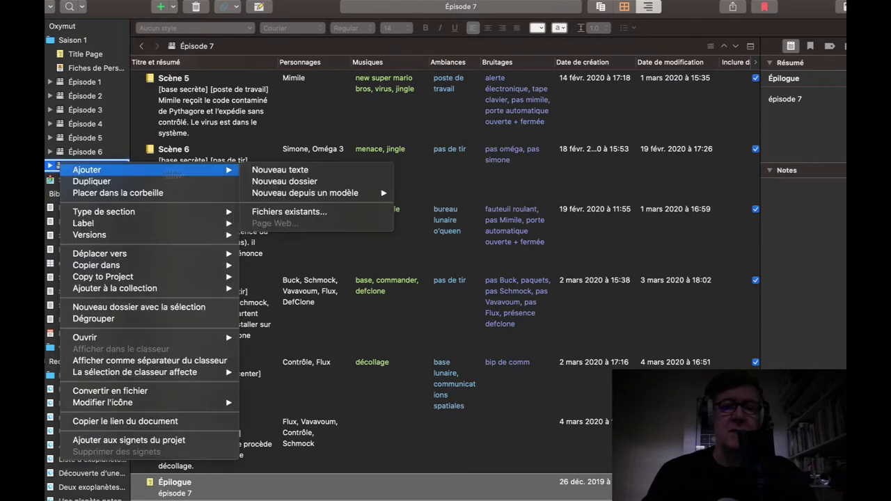
pyautogui.moveTo(292, 193)
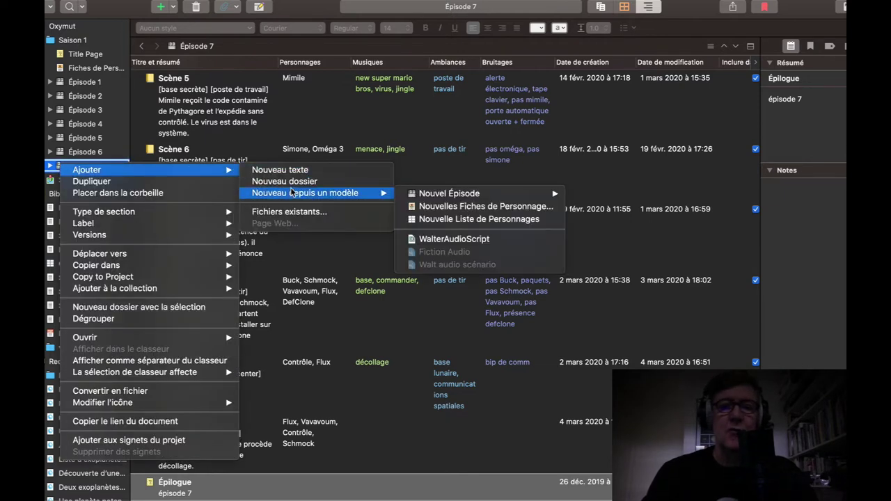
pyautogui.moveTo(425, 195)
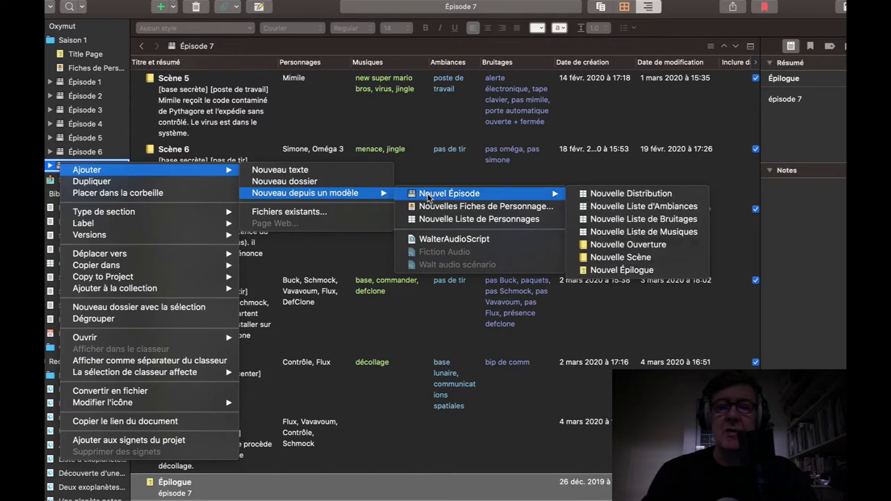
pyautogui.click(427, 195)
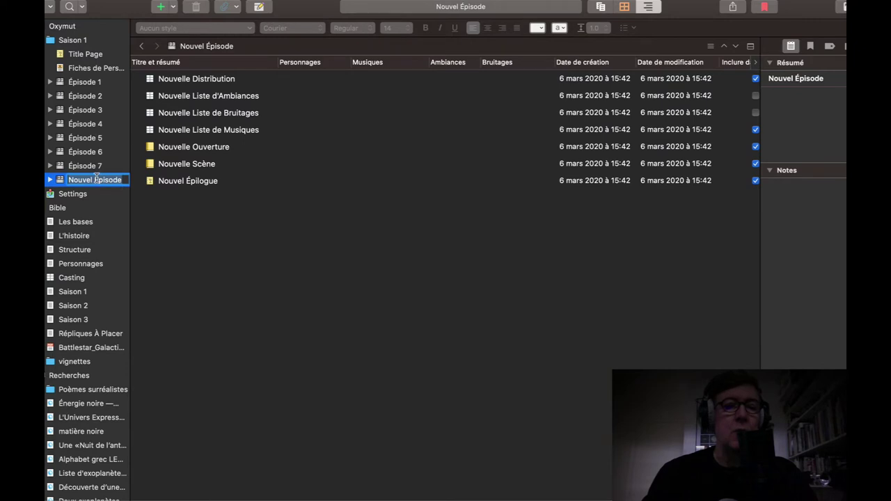
# Step: Rename the newly added episode folder as Épisode 8
pyautogui.click(96, 177)
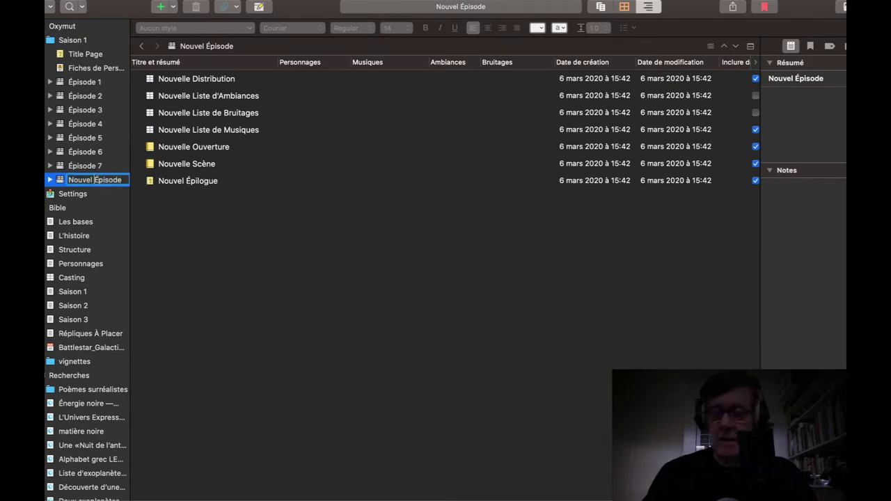
pyautogui.press('BackSpace')
pyautogui.press('BackSpace')
pyautogui.press('BackSpace')
pyautogui.press('BackSpace')
pyautogui.press('BackSpace')
pyautogui.press('BackSpace')
pyautogui.press('BackSpace')
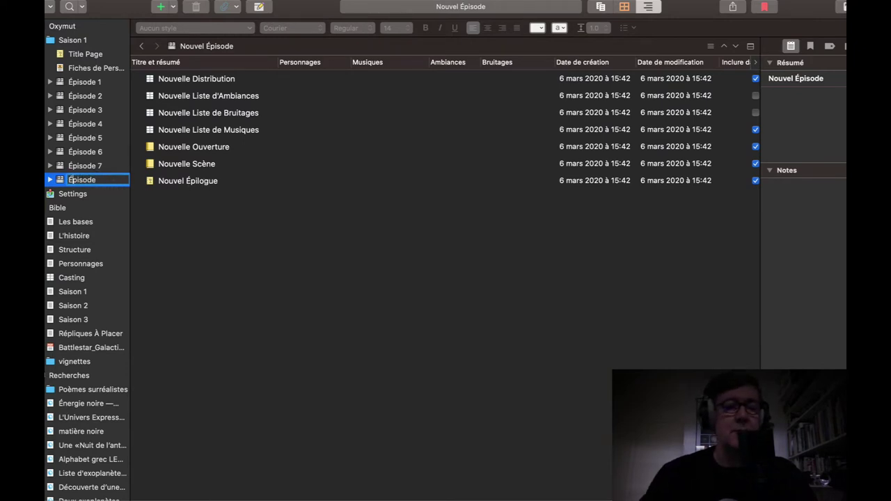
pyautogui.write('8')
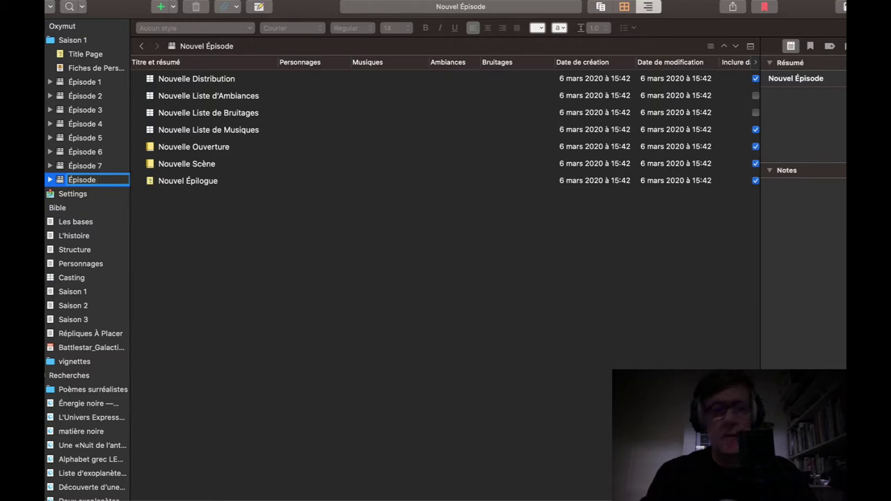
pyautogui.click(329, 81)
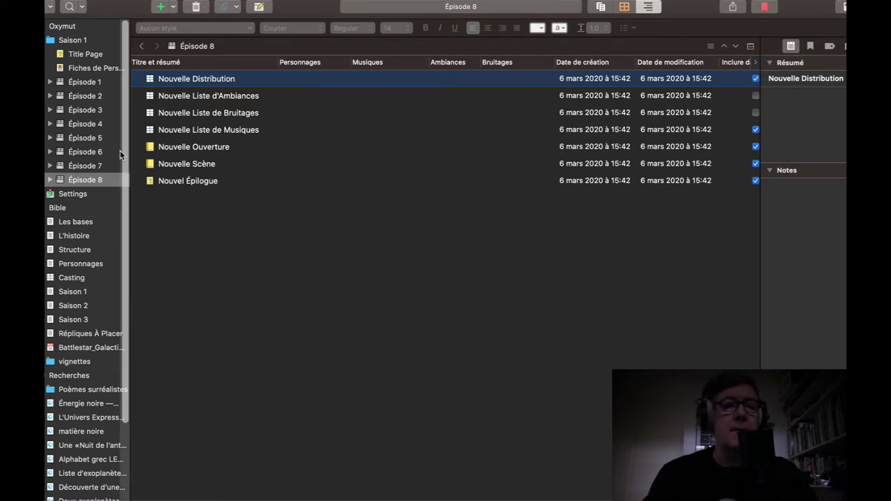
# Step: Check the document names in Épisode 7, and rename Épisode 8's Nouvelle Distribution document as Distribution ep7
pyautogui.click(61, 167)
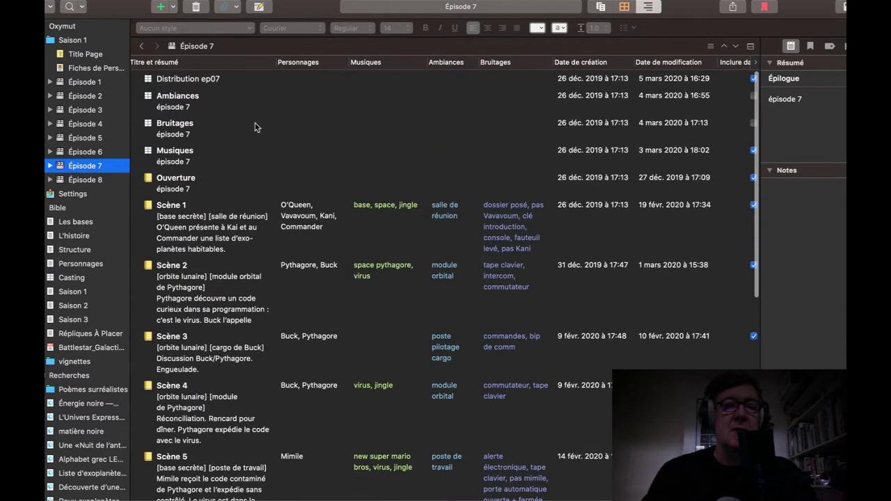
pyautogui.click(84, 183)
pyautogui.click(212, 77)
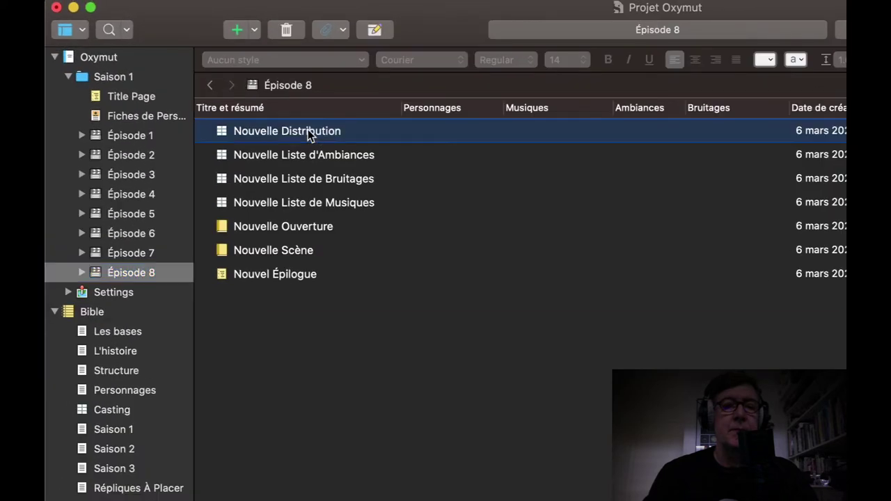
pyautogui.click(280, 131)
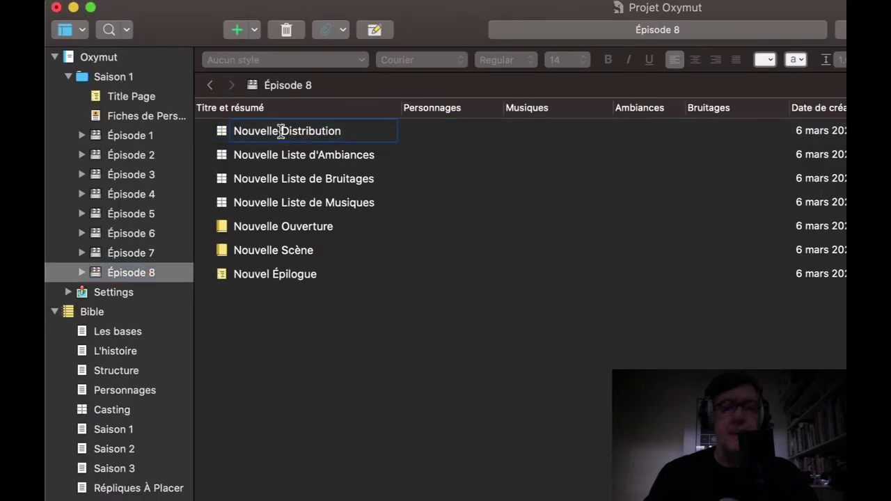
pyautogui.press('BackSpace')
pyautogui.press('BackSpace')
pyautogui.press('BackSpace')
pyautogui.press('BackSpace')
pyautogui.press('BackSpace')
pyautogui.press('BackSpace')
pyautogui.press('BackSpace')
pyautogui.press('BackSpace')
pyautogui.press('BackSpace')
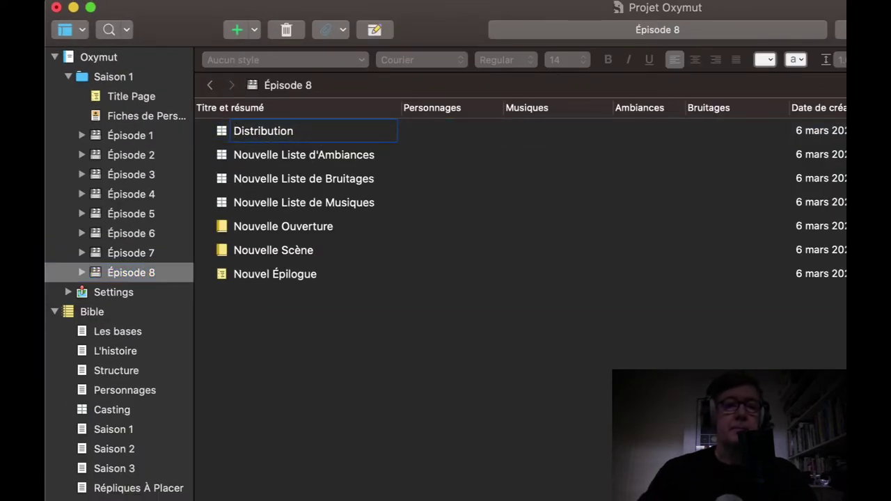
pyautogui.press('Right')
pyautogui.press('Right')
pyautogui.press('Right')
pyautogui.press('Right')
pyautogui.press('Right')
pyautogui.press('Right')
pyautogui.press('Right')
pyautogui.press('Right')
pyautogui.press('Right')
pyautogui.press('Right')
pyautogui.press('Right')
pyautogui.press('Right')
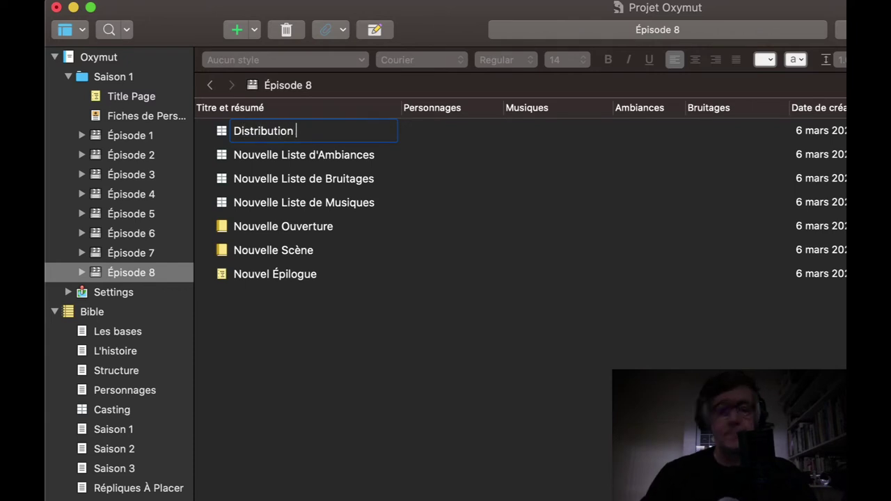
pyautogui.write('ep7')
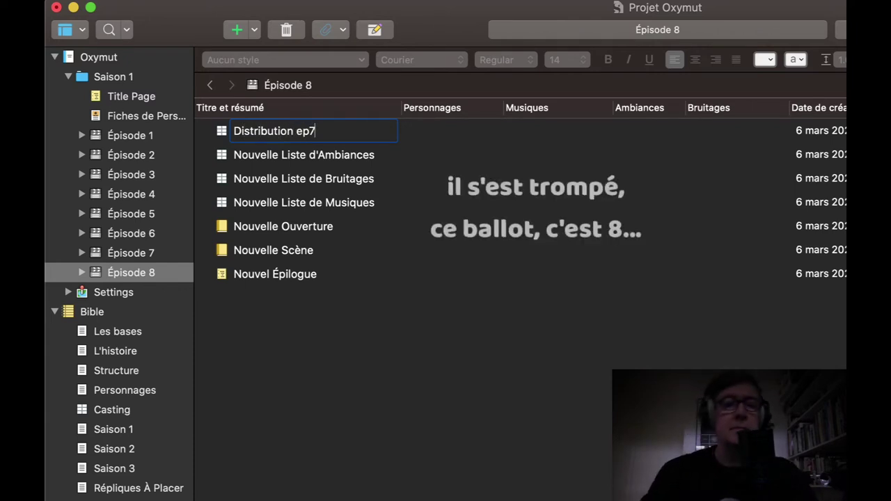
# Step: Check Épisode 7's naming of the ambience list, and rename Épisode 8's Nouvelle Liste d'Ambiances as Ambiances
pyautogui.click(253, 154)
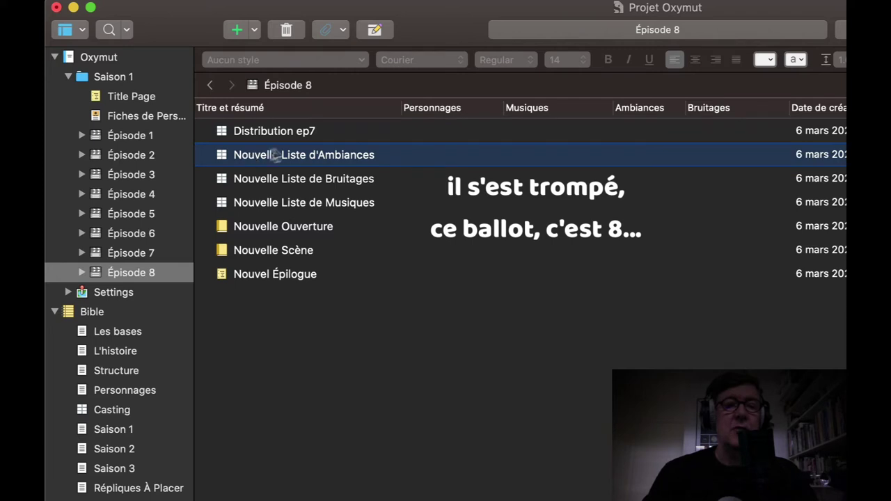
pyautogui.click(282, 154)
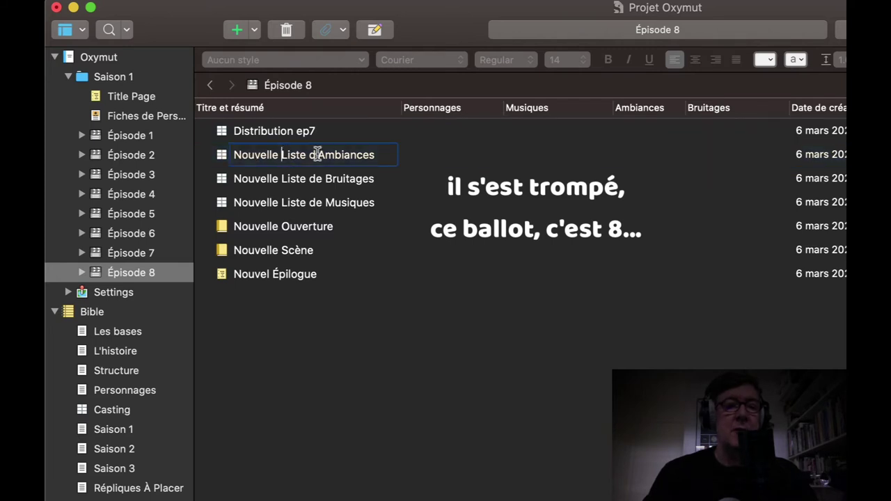
pyautogui.click(94, 255)
pyautogui.scroll(10, 312, 181)
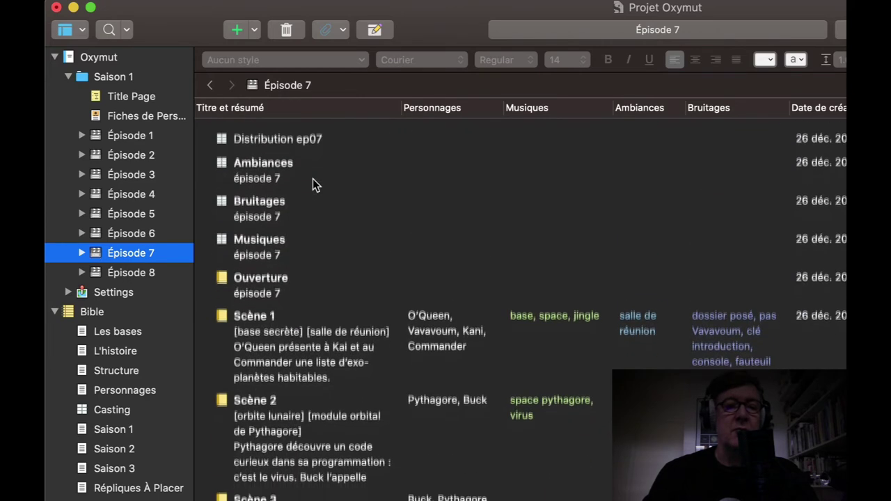
pyautogui.click(363, 155)
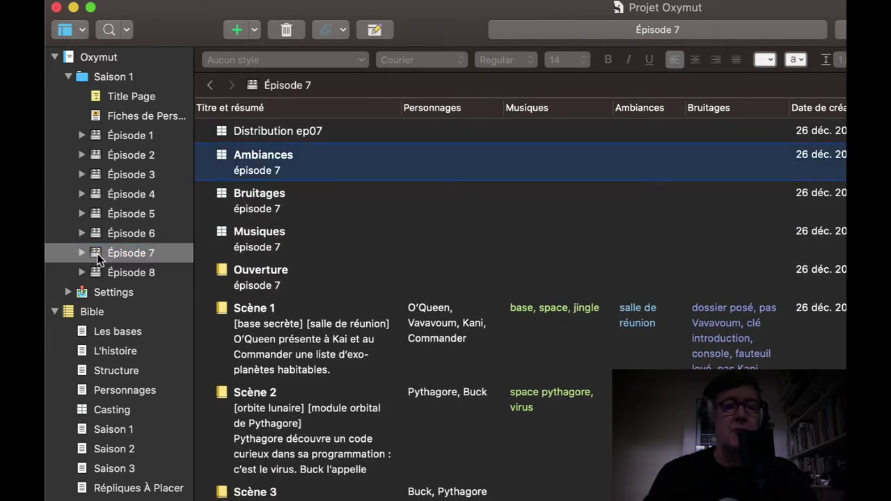
pyautogui.click(98, 271)
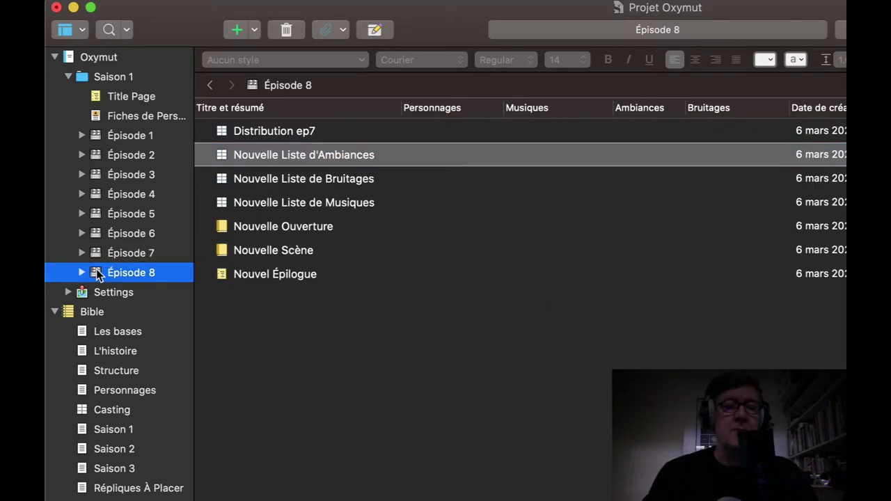
pyautogui.click(309, 156)
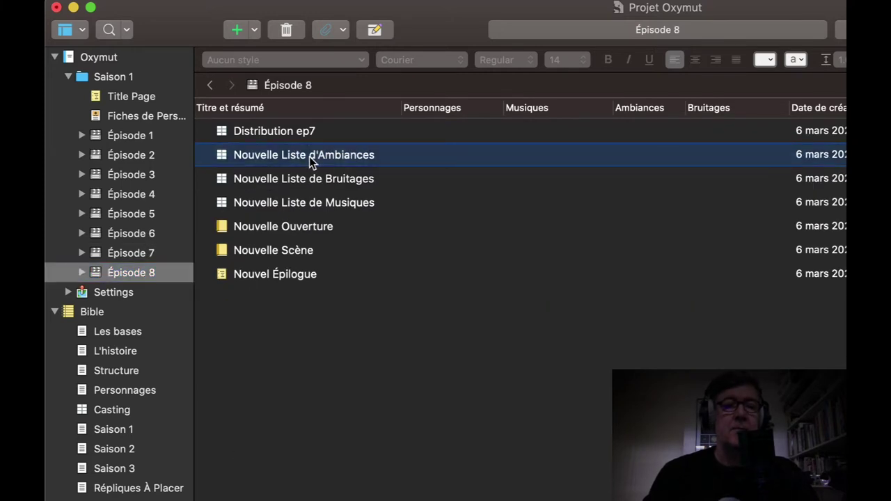
pyautogui.click(309, 157)
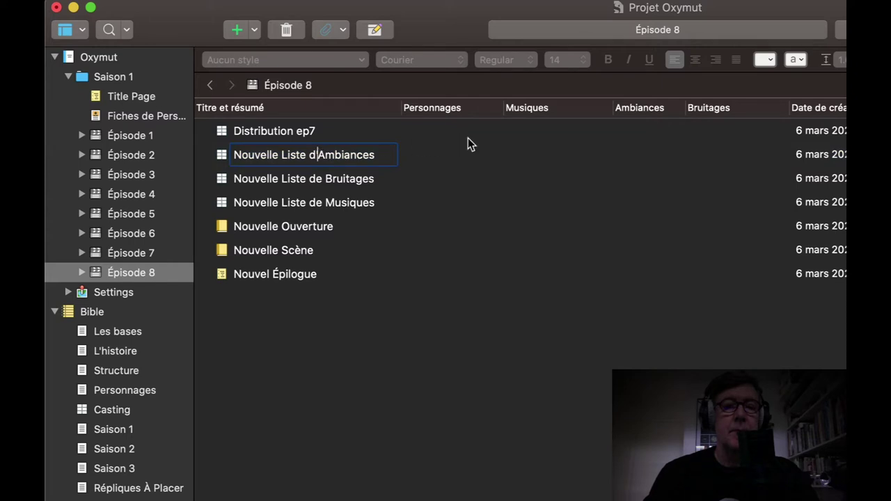
pyautogui.press('BackSpace')
pyautogui.press('BackSpace')
pyautogui.press('BackSpace')
pyautogui.press('BackSpace')
pyautogui.press('BackSpace')
pyautogui.press('BackSpace')
pyautogui.press('BackSpace')
pyautogui.press('BackSpace')
pyautogui.press('BackSpace')
pyautogui.press('BackSpace')
pyautogui.press('BackSpace')
pyautogui.press('BackSpace')
pyautogui.press('BackSpace')
pyautogui.press('BackSpace')
pyautogui.press('BackSpace')
pyautogui.press('BackSpace')
pyautogui.press('BackSpace')
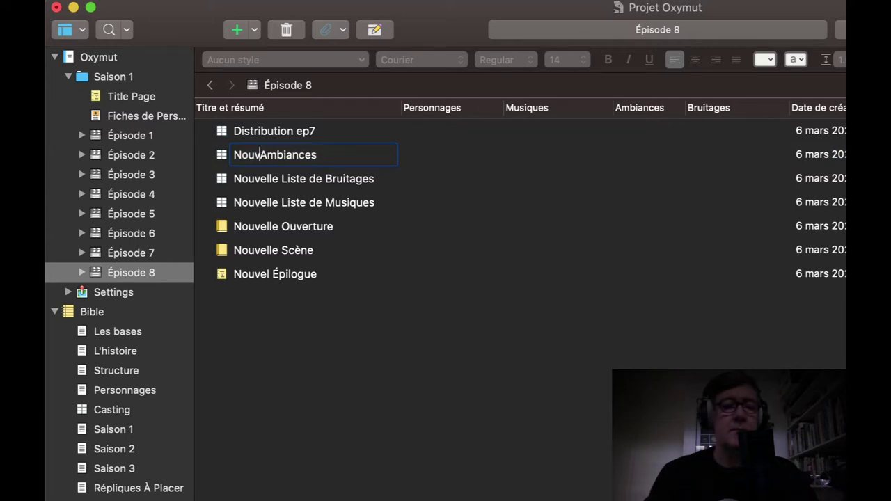
pyautogui.press('Return')
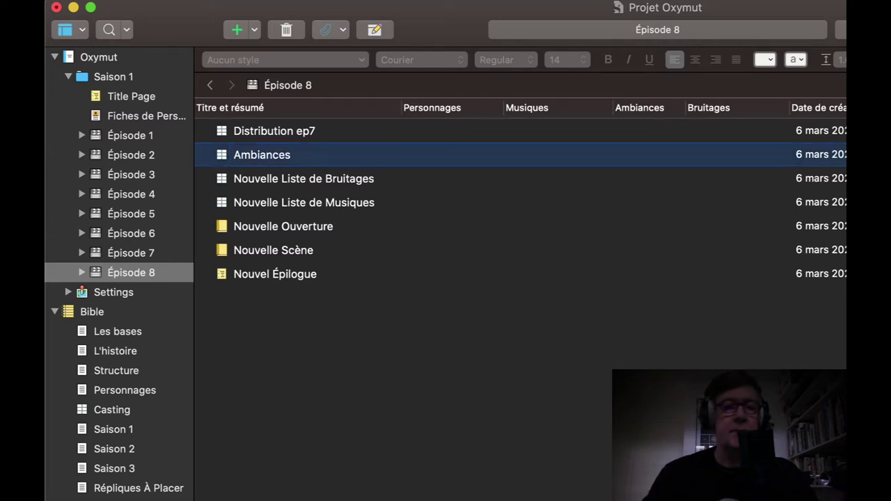
# Step: Rename Épisode 8's Nouvelle Liste de Bruitages document as Bruitages
pyautogui.click(336, 181)
pyautogui.click(336, 181)
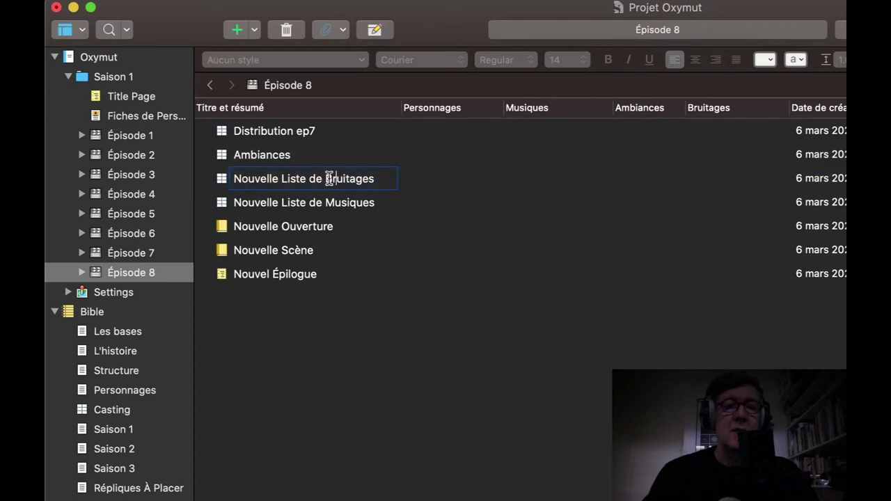
pyautogui.click(325, 179)
pyautogui.press('BackSpace')
pyautogui.press('BackSpace')
pyautogui.press('BackSpace')
pyautogui.press('BackSpace')
pyautogui.press('BackSpace')
pyautogui.press('BackSpace')
pyautogui.press('BackSpace')
pyautogui.press('BackSpace')
pyautogui.press('BackSpace')
pyautogui.press('BackSpace')
pyautogui.press('BackSpace')
pyautogui.press('BackSpace')
pyautogui.press('BackSpace')
pyautogui.press('BackSpace')
pyautogui.press('BackSpace')
pyautogui.press('BackSpace')
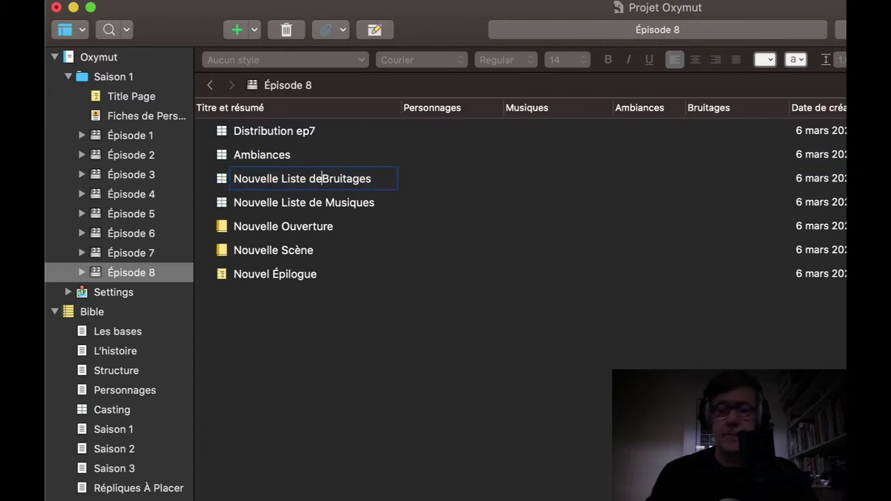
pyautogui.press('BackSpace')
pyautogui.press('BackSpace')
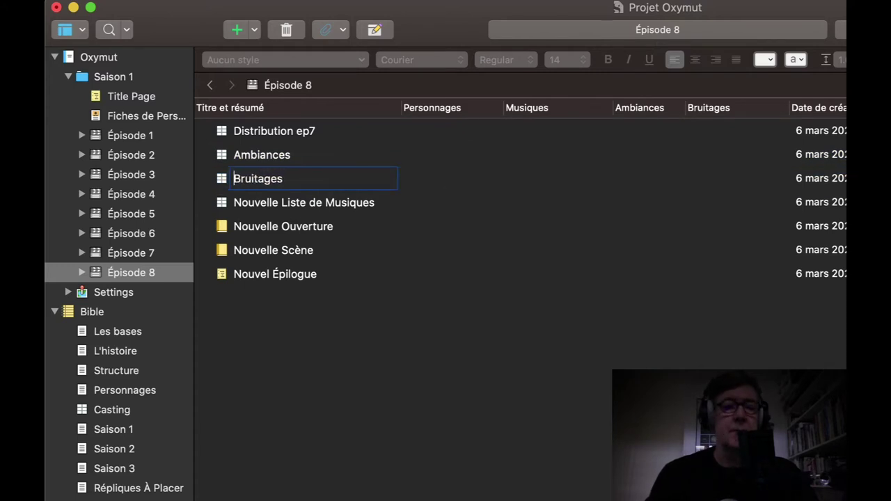
pyautogui.press('Return')
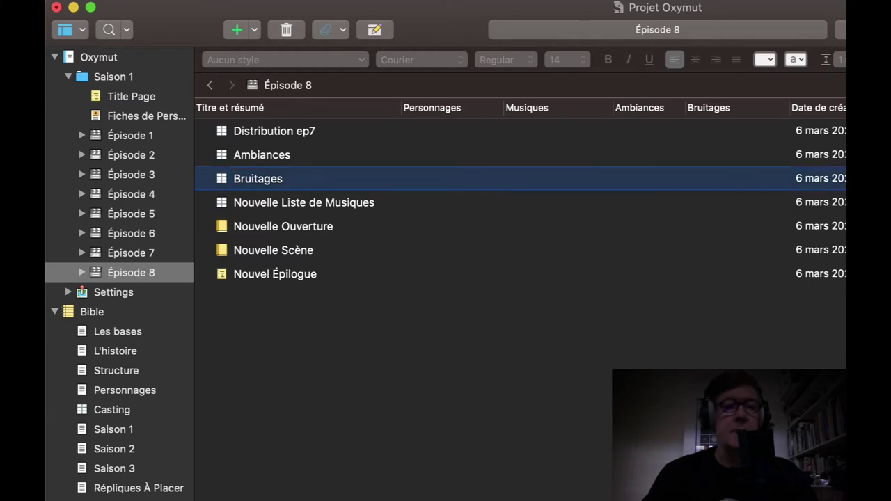
# Step: Rename Épisode 8's Nouvelle Liste de Musiques document as Musiques
pyautogui.click(335, 202)
pyautogui.click(328, 200)
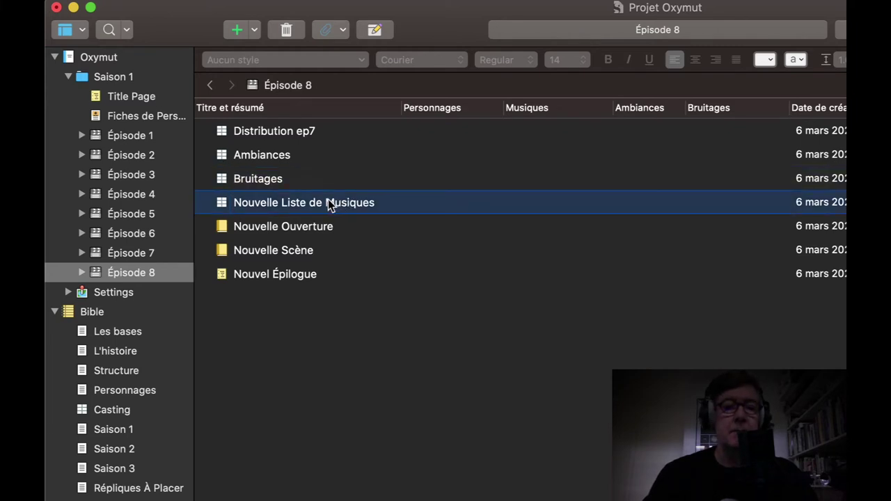
pyautogui.press('BackSpace')
pyautogui.press('BackSpace')
pyautogui.press('BackSpace')
pyautogui.press('BackSpace')
pyautogui.press('BackSpace')
pyautogui.press('BackSpace')
pyautogui.press('BackSpace')
pyautogui.press('BackSpace')
pyautogui.press('BackSpace')
pyautogui.press('BackSpace')
pyautogui.press('BackSpace')
pyautogui.press('BackSpace')
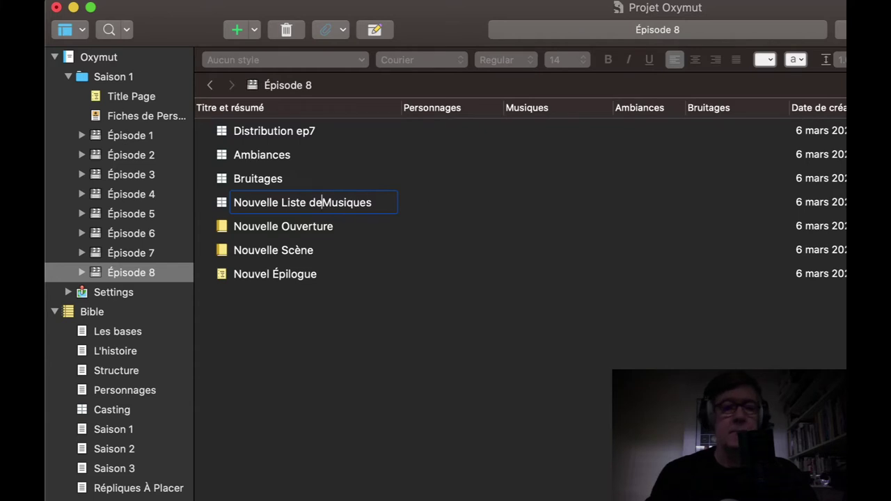
pyautogui.press('BackSpace')
pyautogui.press('BackSpace')
pyautogui.press('BackSpace')
pyautogui.press('BackSpace')
pyautogui.press('BackSpace')
pyautogui.press('BackSpace')
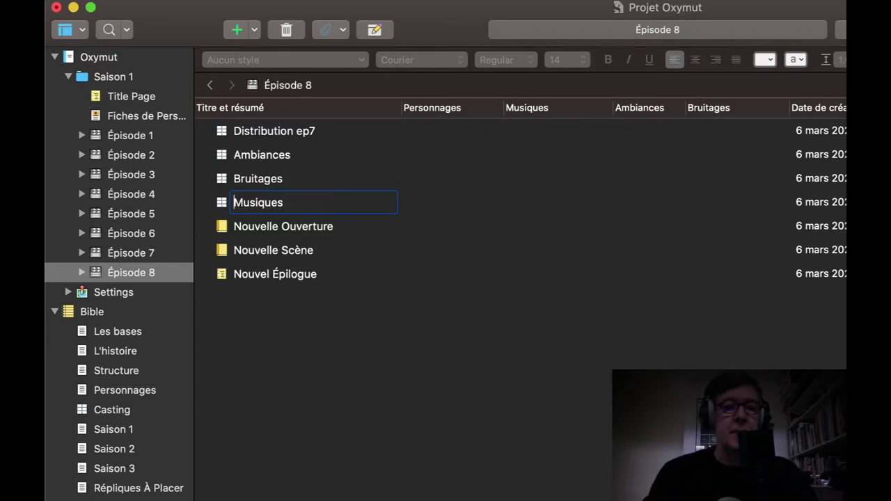
# Step: Rename Épisode 8's Nouvelle Ouverture document as Ouverture
pyautogui.click(285, 232)
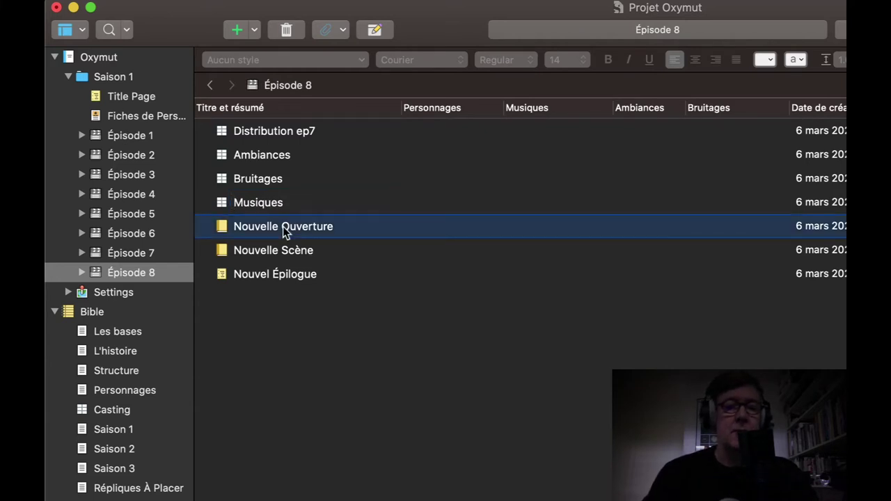
pyautogui.click(283, 228)
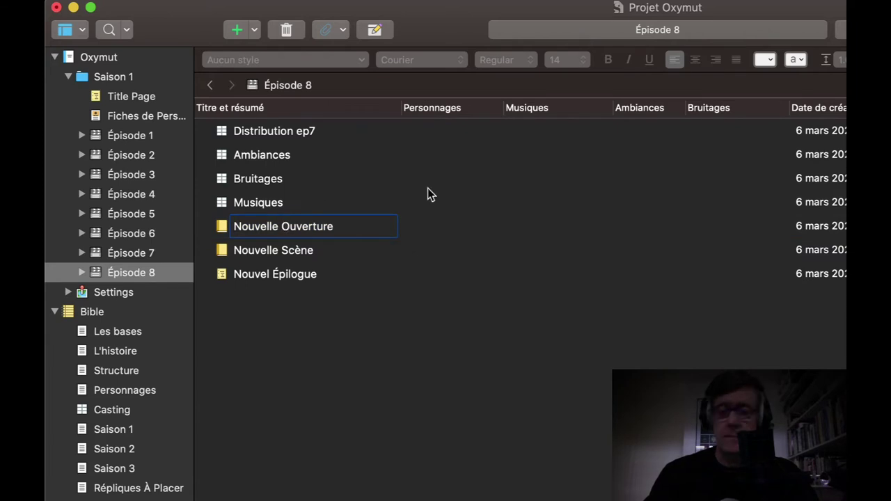
pyautogui.press('BackSpace')
pyautogui.press('BackSpace')
pyautogui.press('BackSpace')
pyautogui.press('BackSpace')
pyautogui.press('BackSpace')
pyautogui.press('BackSpace')
pyautogui.press('BackSpace')
pyautogui.press('BackSpace')
pyautogui.press('BackSpace')
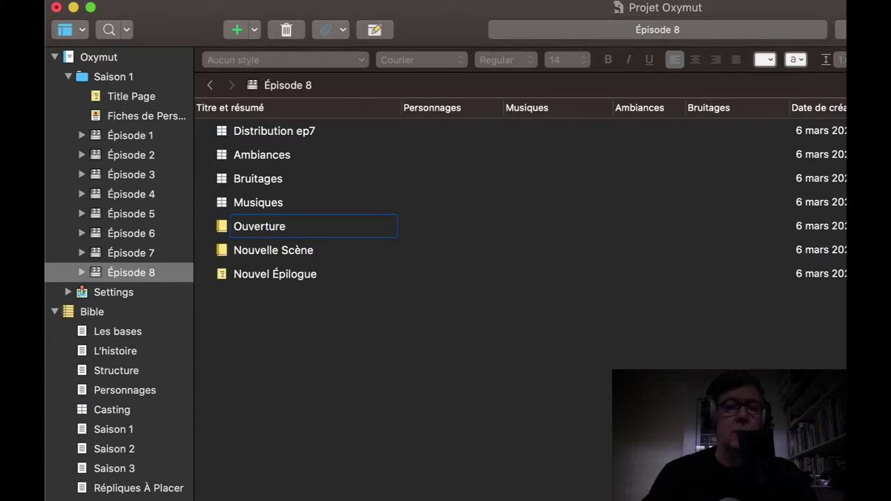
# Step: Rename Épisode 8's Nouvelle Scène document as Scène 1
pyautogui.click(285, 254)
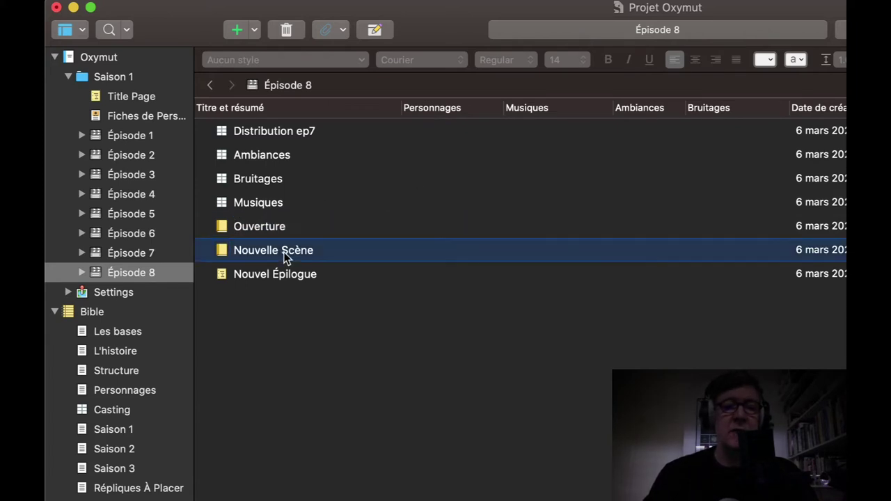
pyautogui.click(285, 254)
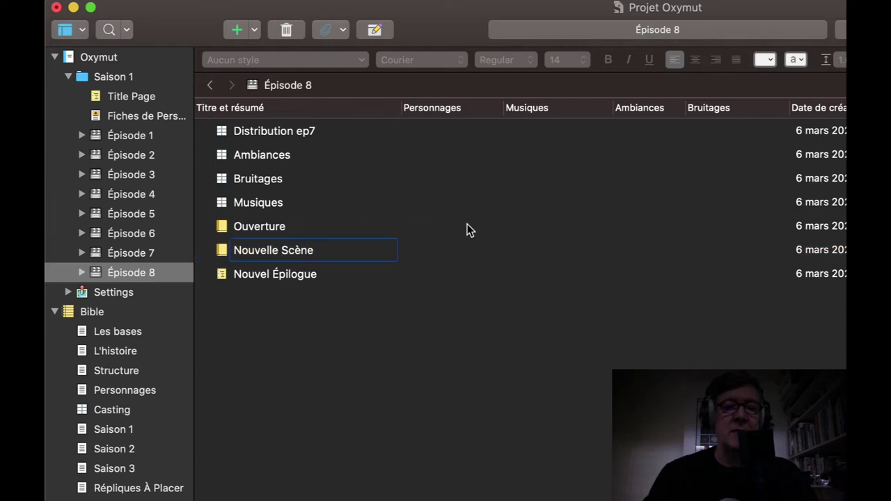
pyautogui.press('BackSpace')
pyautogui.press('BackSpace')
pyautogui.press('BackSpace')
pyautogui.press('BackSpace')
pyautogui.press('BackSpace')
pyautogui.press('BackSpace')
pyautogui.press('BackSpace')
pyautogui.press('BackSpace')
pyautogui.press('BackSpace')
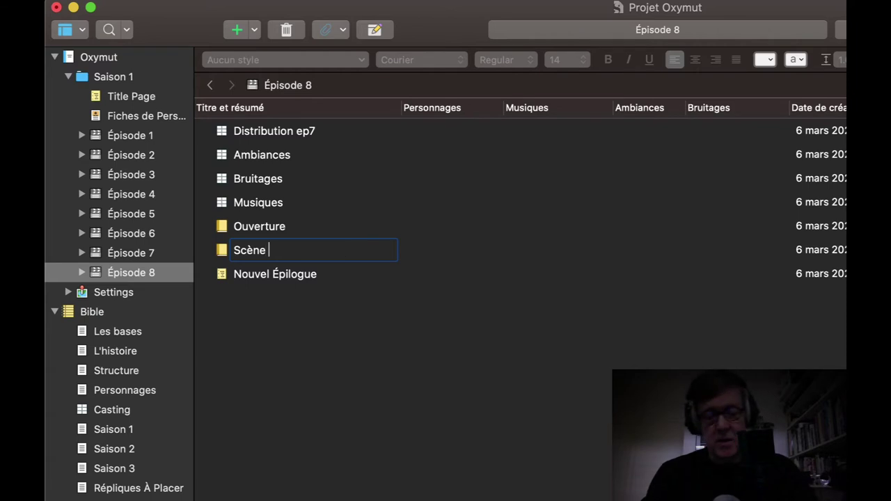
pyautogui.write('1')
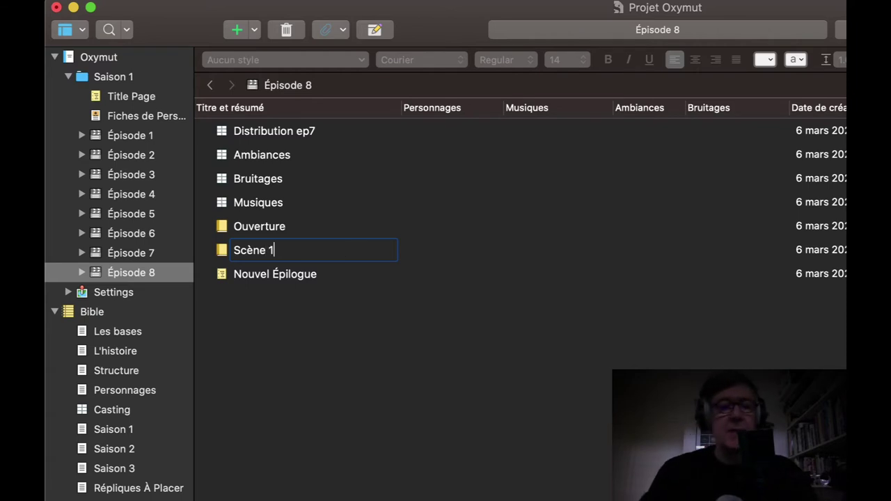
# Step: Rename Épisode 8's Nouvel Épilogue document as Épilogue
pyautogui.click(276, 274)
pyautogui.click(275, 275)
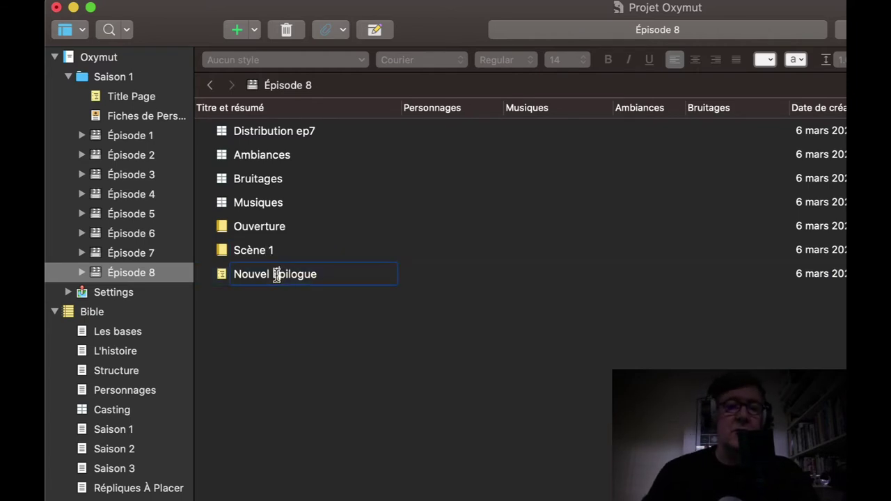
pyautogui.press('BackSpace')
pyautogui.press('BackSpace')
pyautogui.press('BackSpace')
pyautogui.press('BackSpace')
pyautogui.press('BackSpace')
pyautogui.press('BackSpace')
pyautogui.press('BackSpace')
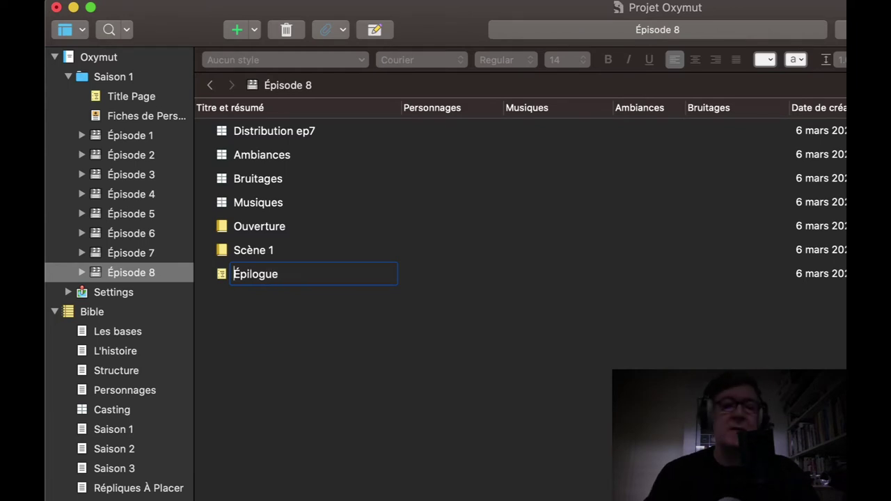
pyautogui.click(222, 272)
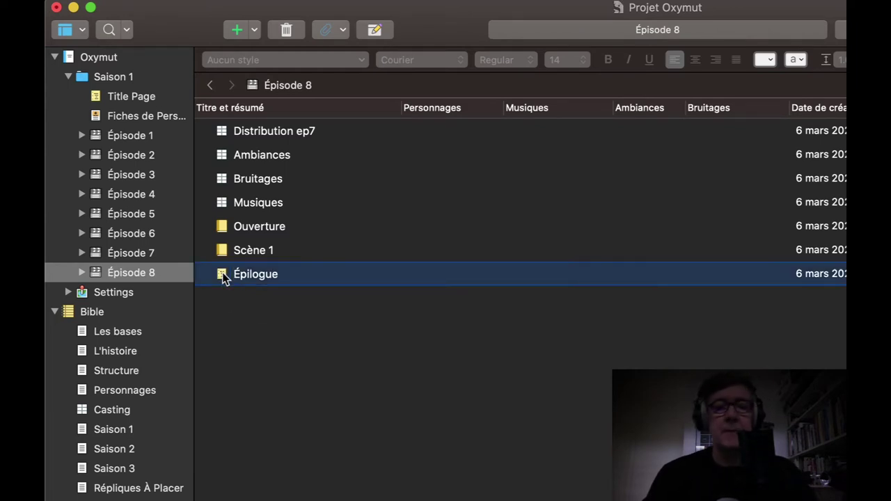
# Step: Replace the x placeholder with 8 in the Distribution ep7 document's Épisode heading, and return to the Épisode 8 document list
pyautogui.doubleClick(222, 132)
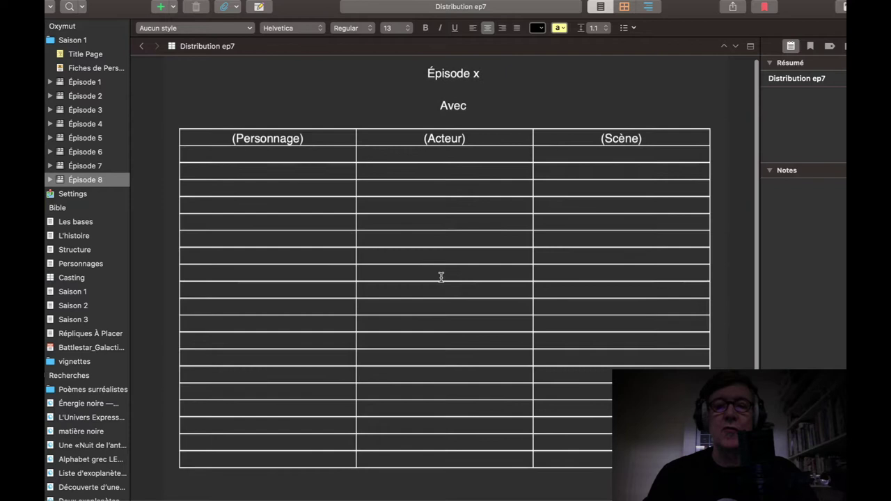
pyautogui.scroll(1, 440, 277)
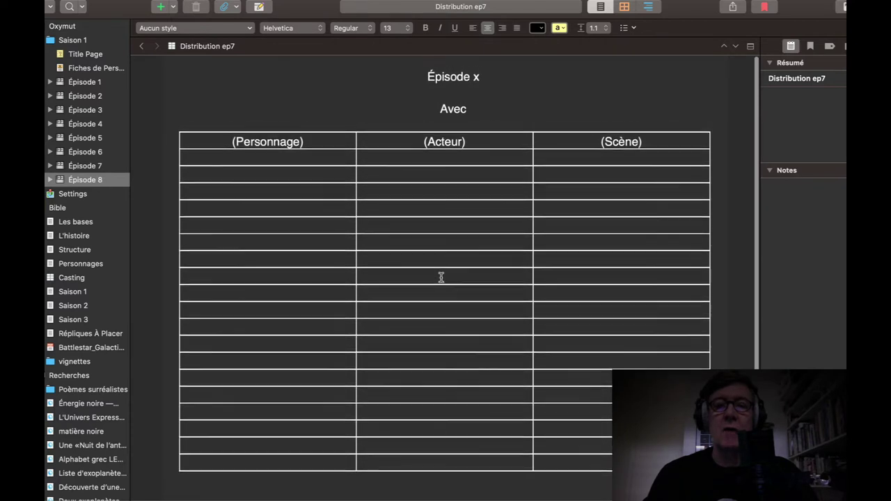
pyautogui.click(477, 76)
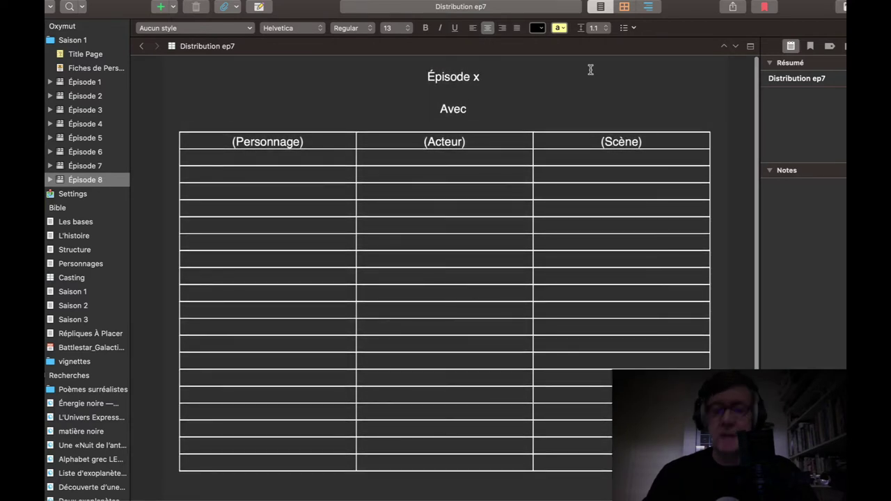
pyautogui.hotkey('shift', 'Left')
pyautogui.write('8')
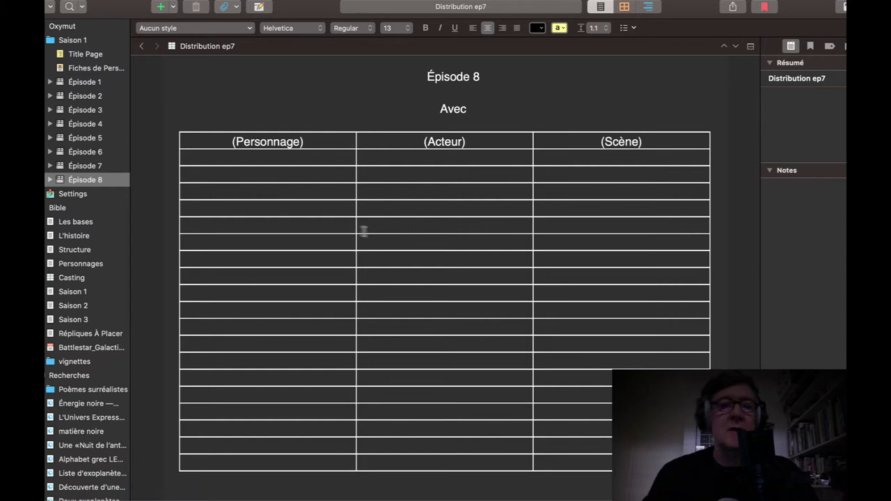
pyautogui.click(142, 46)
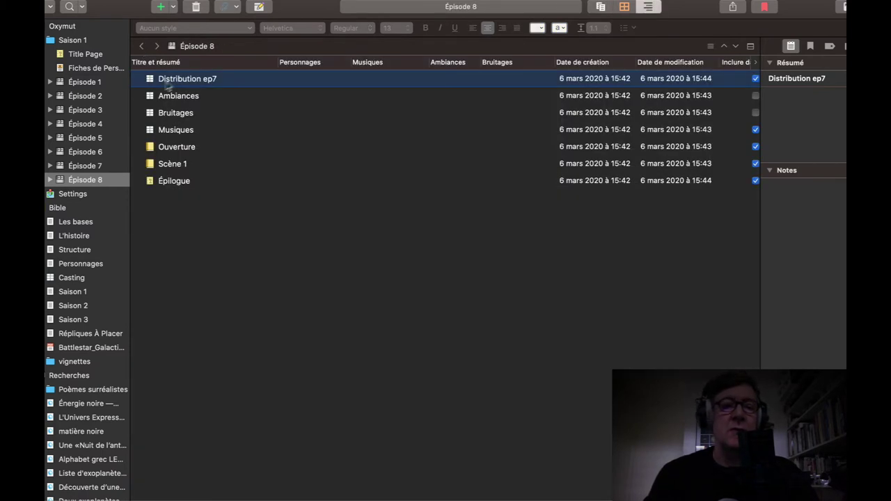
# Step: Open Épisode 8's Ambiances document to examine its table columns, and return to the episode's document list
pyautogui.click(150, 100)
pyautogui.doubleClick(150, 97)
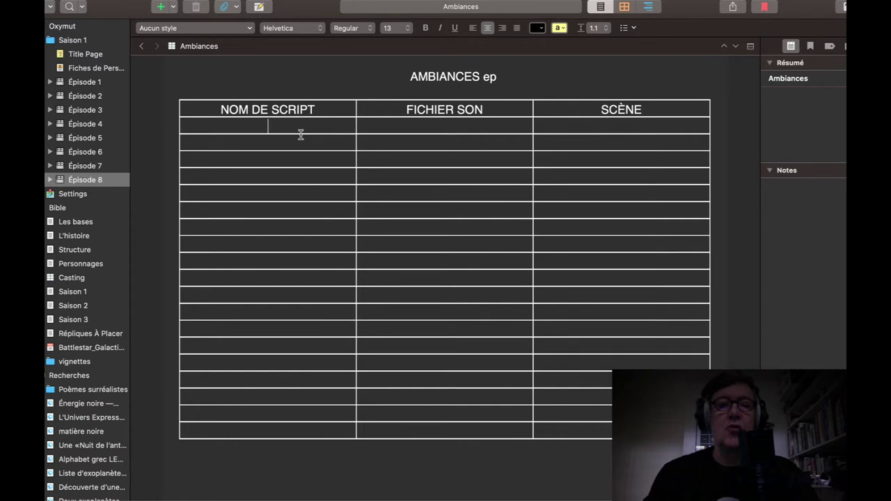
pyautogui.click(453, 124)
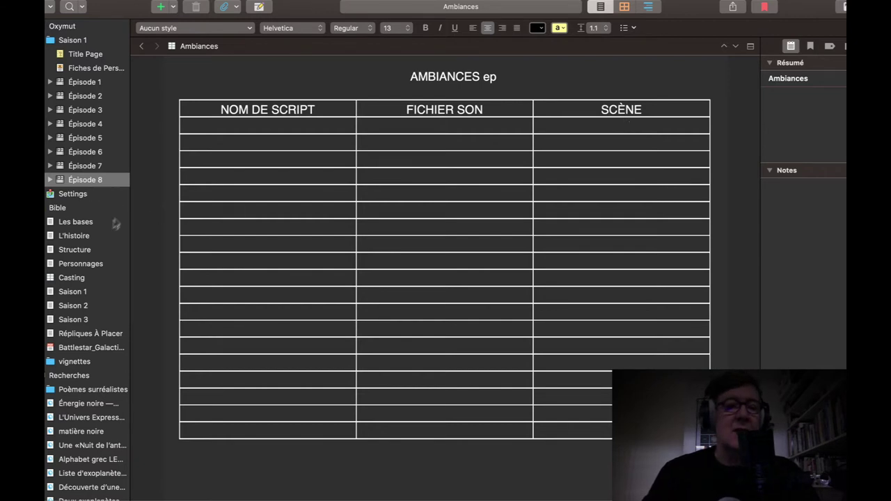
pyautogui.click(142, 46)
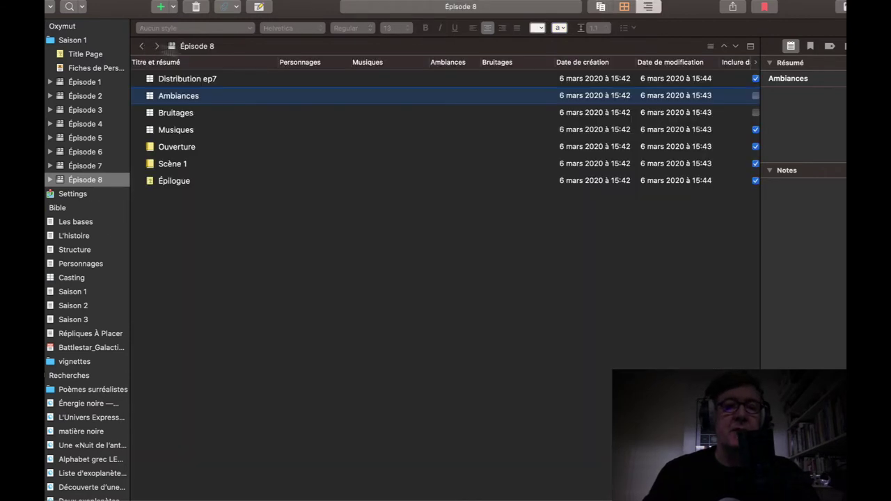
# Step: Complete the Bruitages document's heading as BRUITAGES ep08, and return to the Épisode 8 document list
pyautogui.click(178, 115)
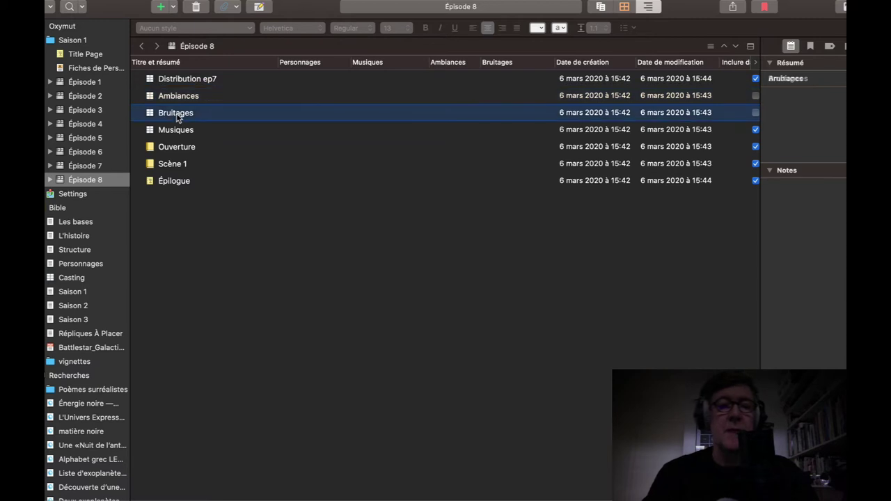
pyautogui.doubleClick(152, 113)
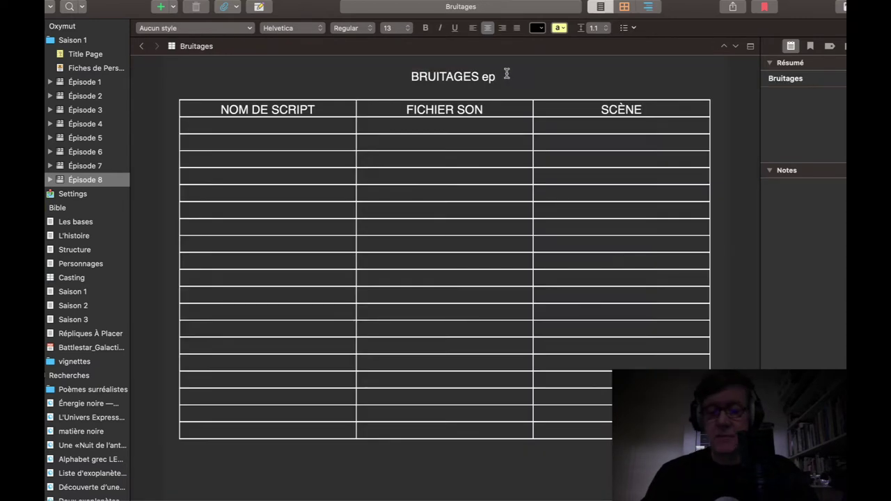
pyautogui.write('08')
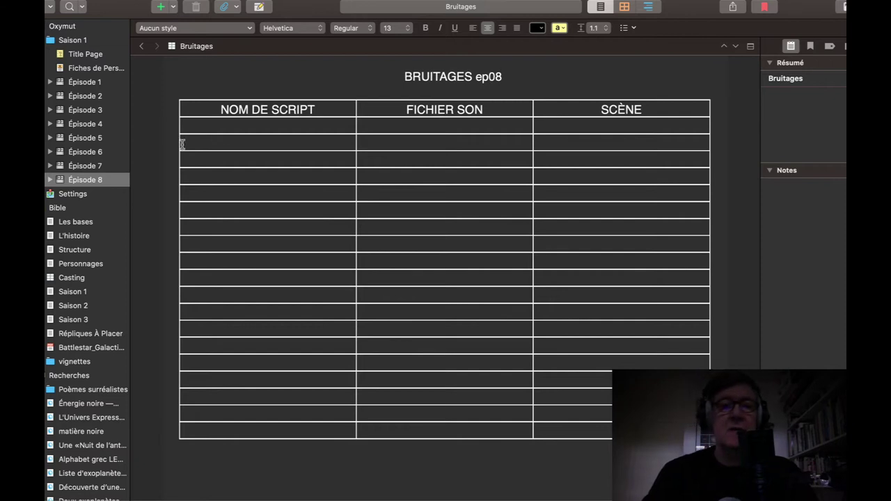
pyautogui.click(143, 47)
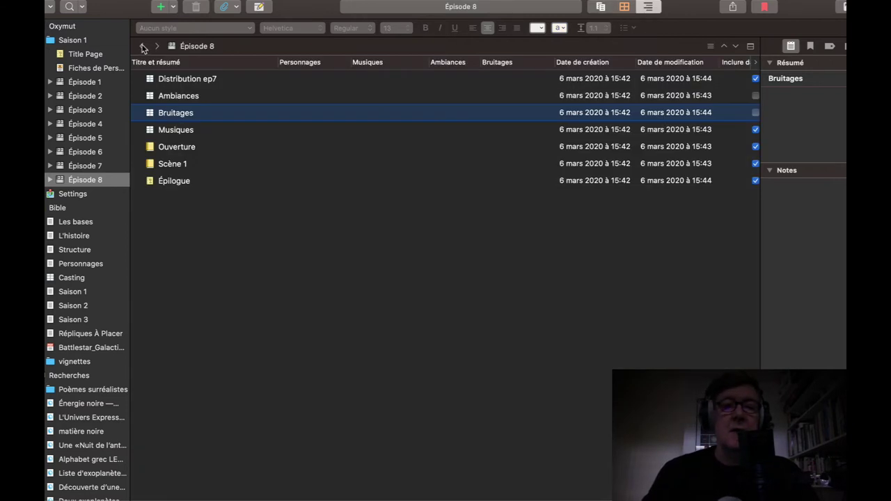
# Step: Open Épisode 8's Musiques document and complete its heading as MUSIQUES ep08
pyautogui.click(150, 132)
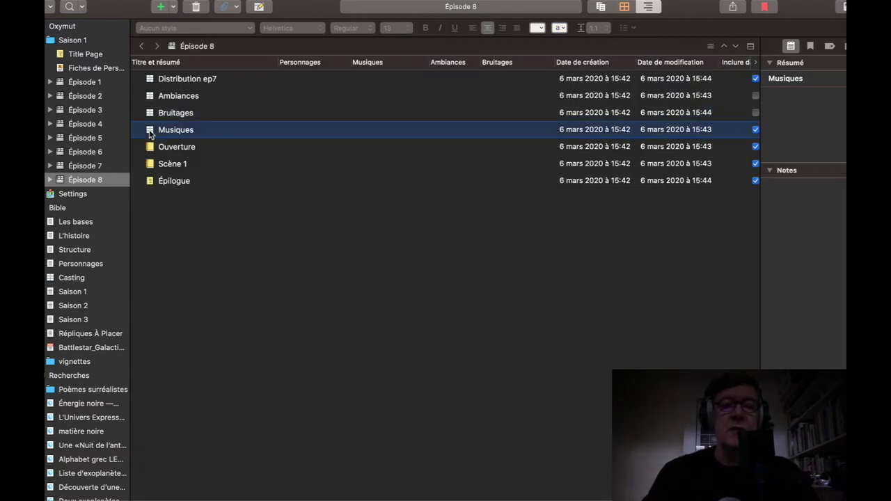
pyautogui.doubleClick(150, 133)
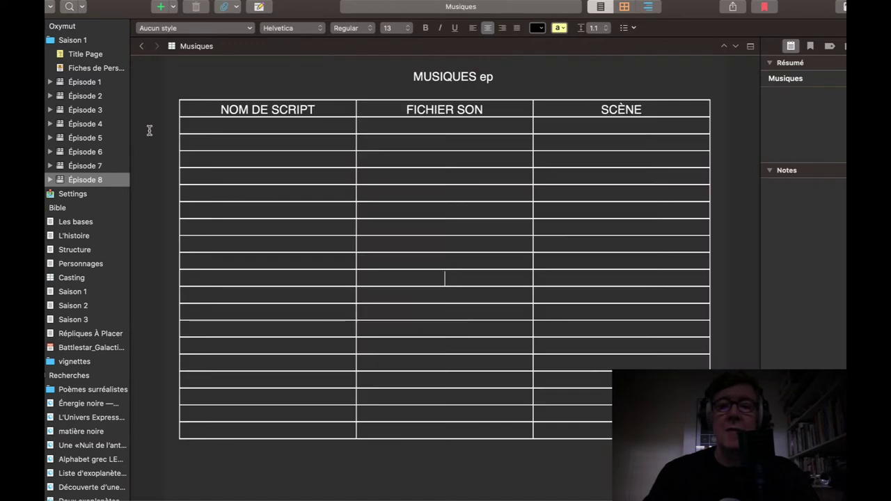
pyautogui.click(506, 81)
pyautogui.write('08')
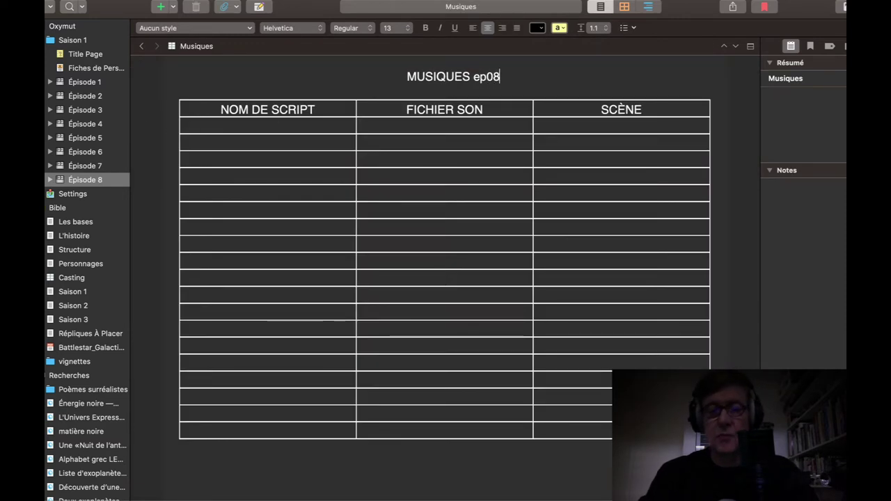
# Step: Look over the columns of the Musiques table, and expand Épisode 8 to show its documents in the project outline
pyautogui.click(327, 125)
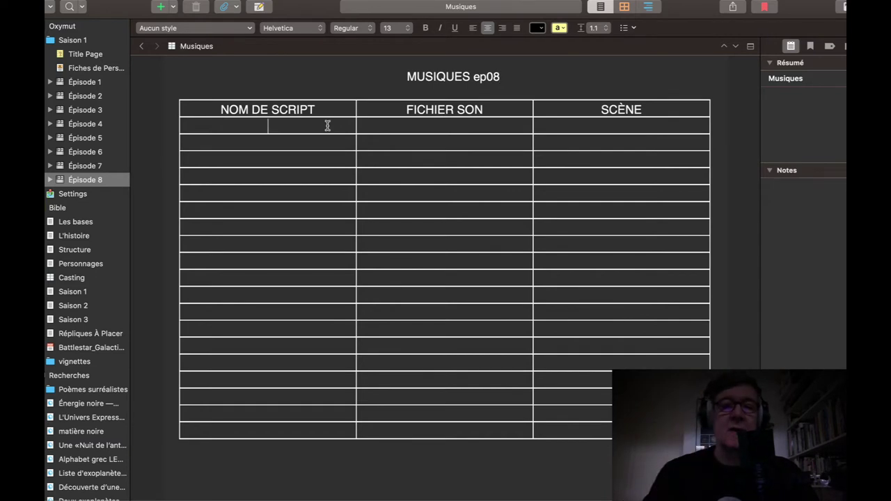
pyautogui.click(456, 128)
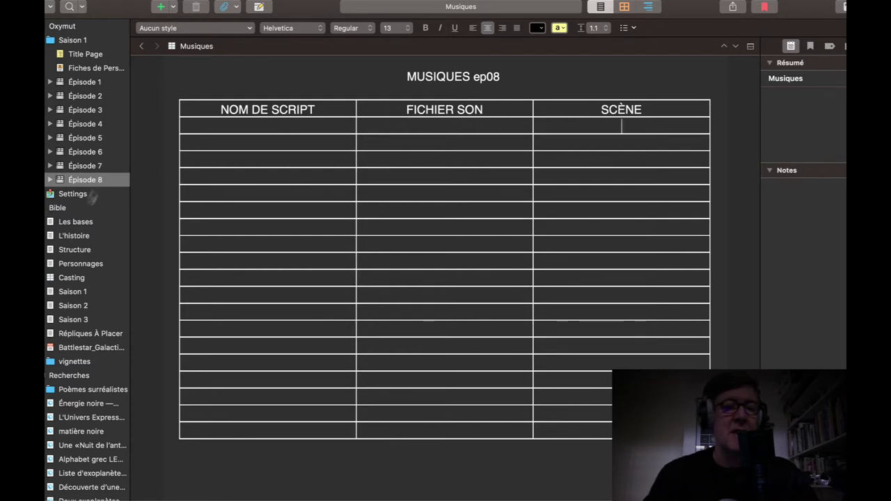
pyautogui.click(50, 180)
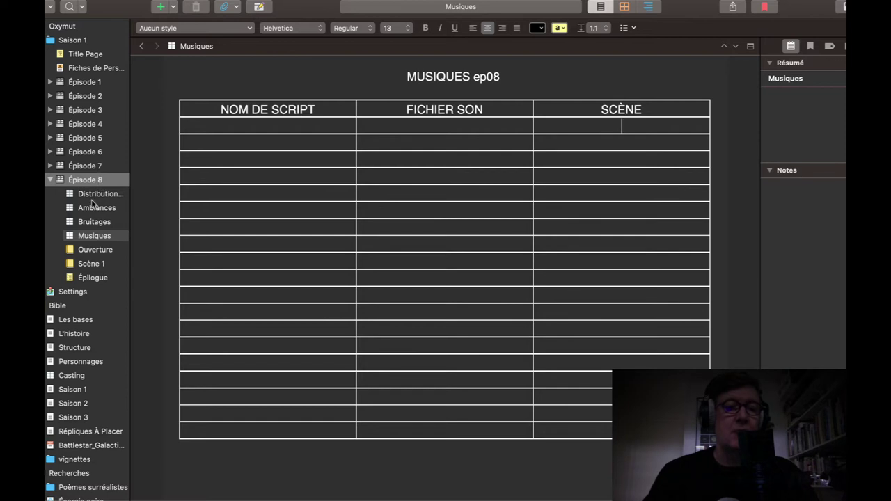
# Step: Open Épisode 8's Ouverture document and complete its title lines as Saison 1 : Le grand Débarras and Épisode 8
pyautogui.click(73, 254)
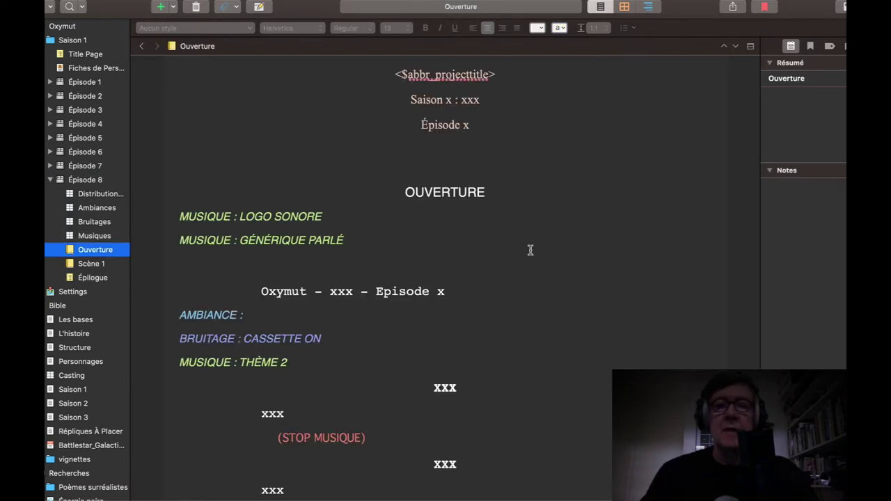
pyautogui.scroll(-1, 531, 250)
pyautogui.scroll(1, 530, 250)
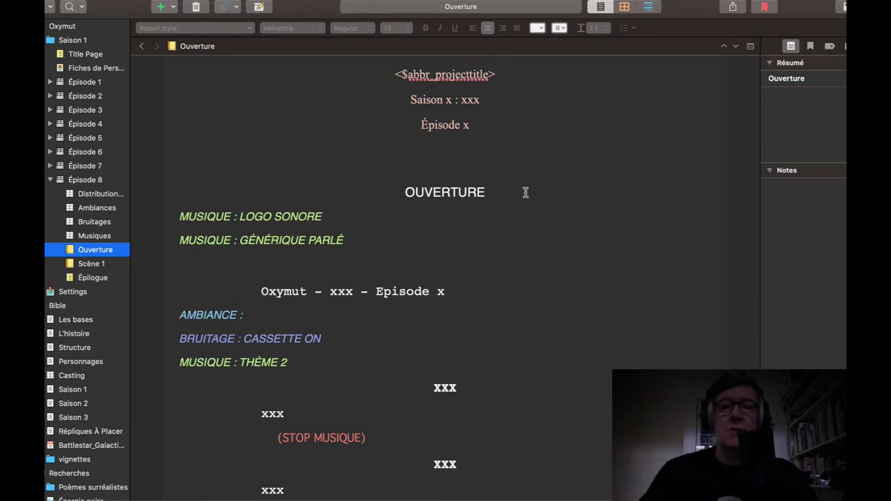
pyautogui.click(451, 101)
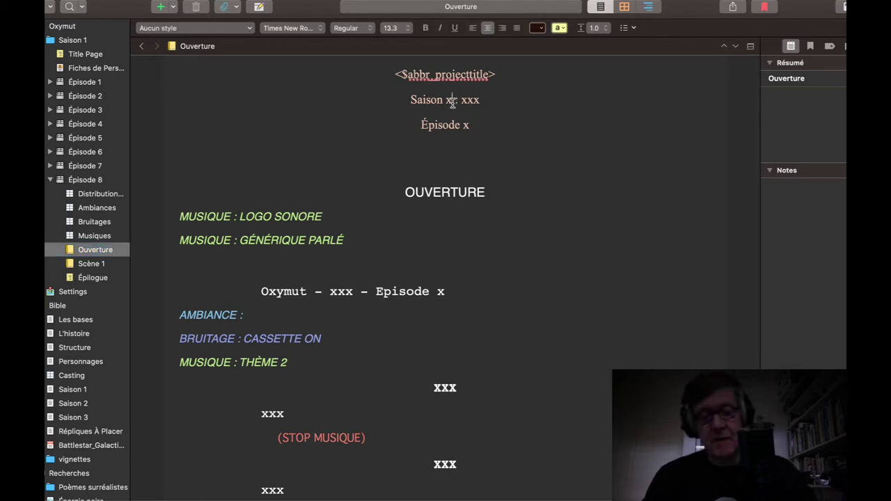
pyautogui.doubleClick(452, 101)
pyautogui.write('1')
pyautogui.doubleClick(470, 99)
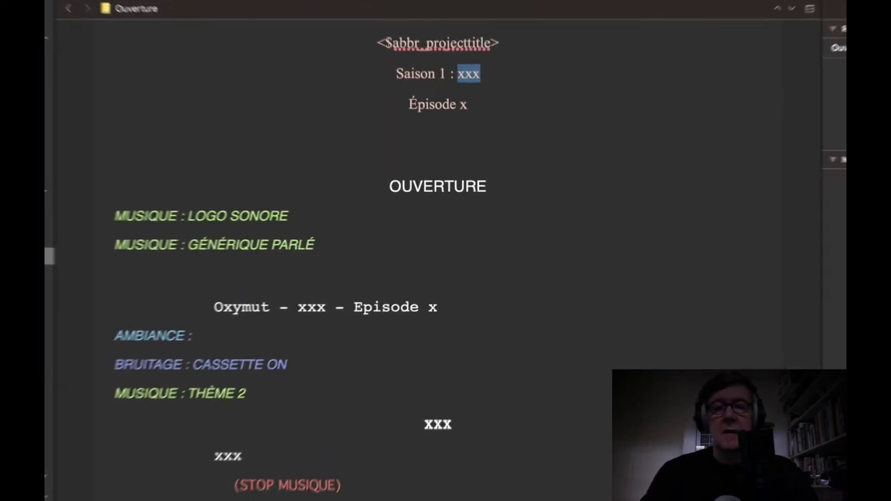
pyautogui.write('Le grand')
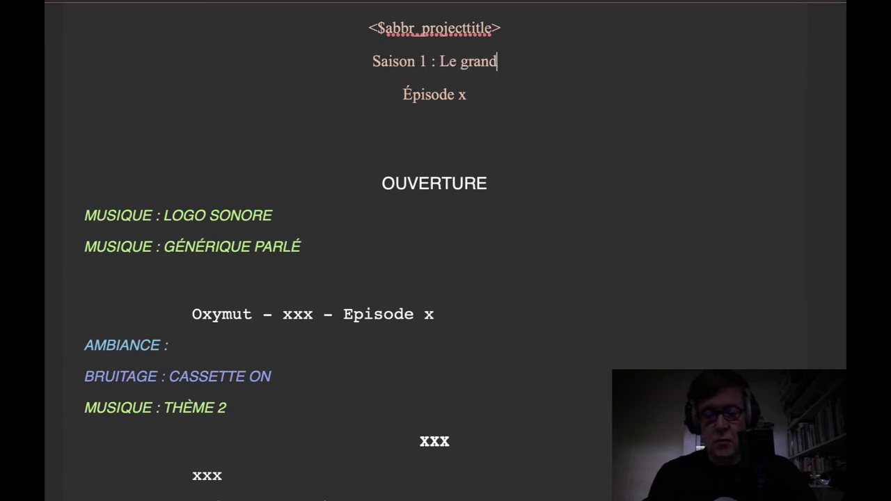
pyautogui.write(' Débarras')
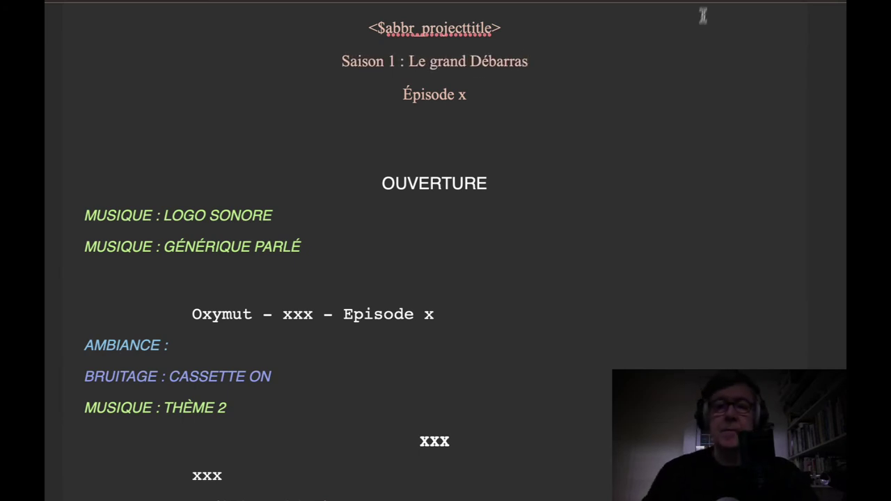
pyautogui.doubleClick(463, 94)
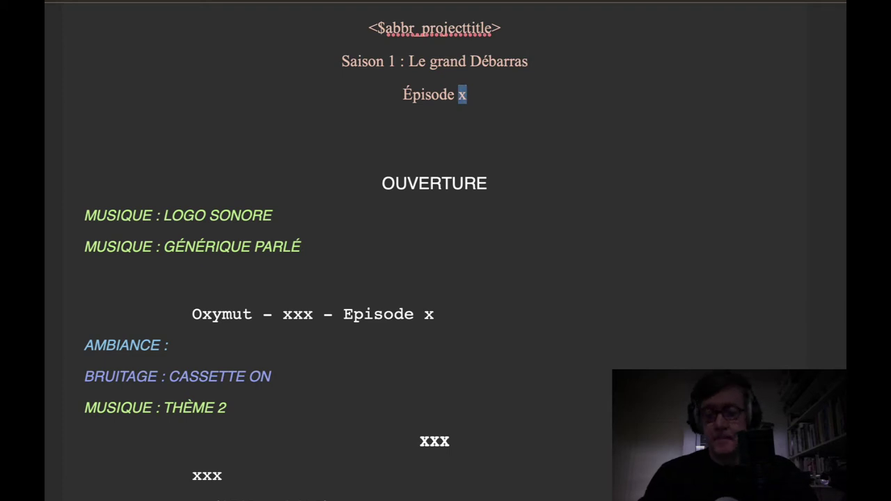
pyautogui.write('8')
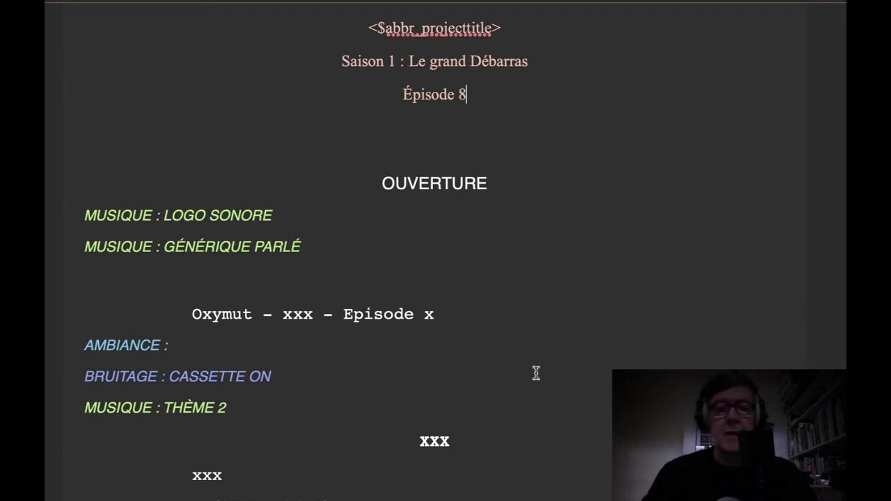
pyautogui.scroll(-1, 536, 374)
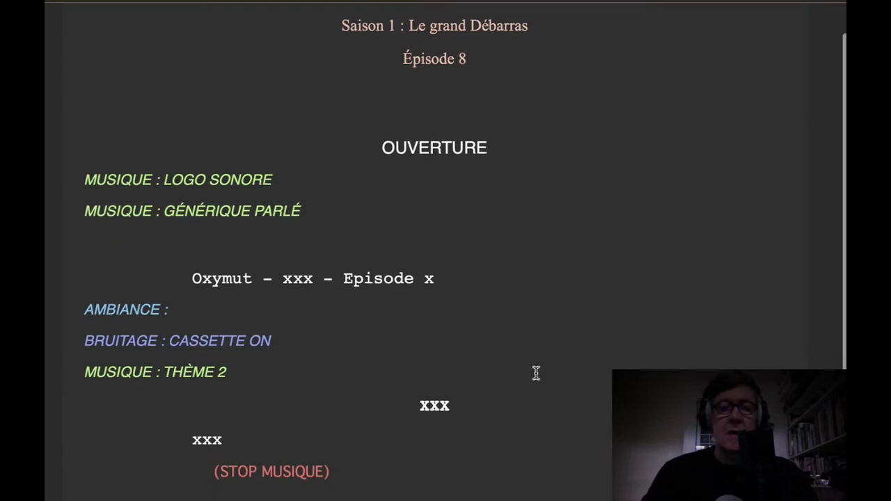
pyautogui.click(314, 278)
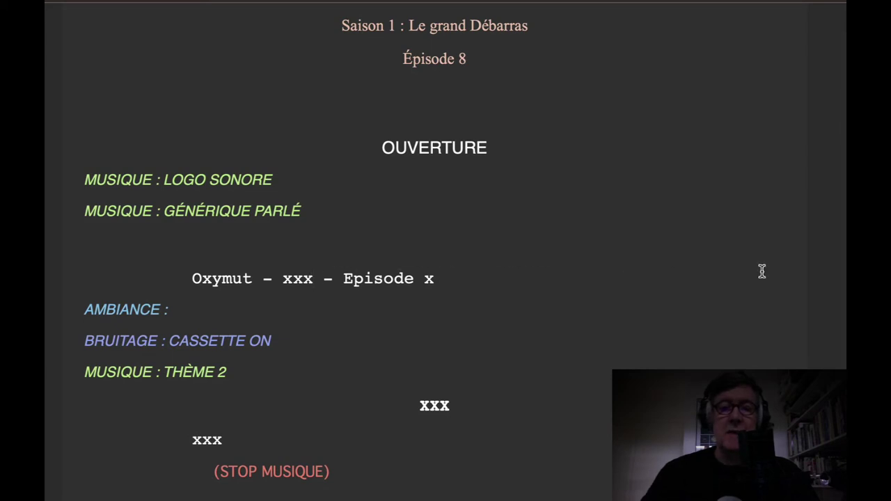
pyautogui.hotkey('shift', 'Left')
pyautogui.hotkey('shift', 'Left')
pyautogui.hotkey('shift', 'Left')
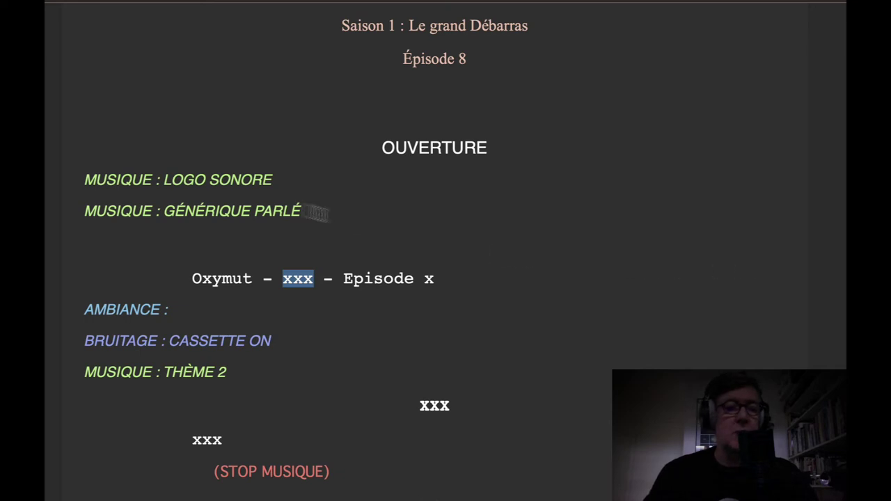
pyautogui.click(391, 233)
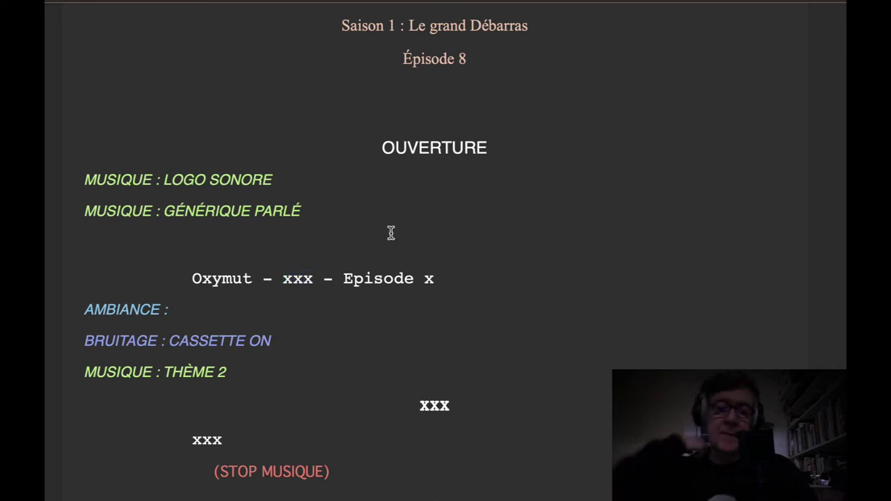
# Step: Replace the first character-name placeholder, below the MUSIQUE : THÈME 2 cue, with the auto-completed character KANI TOSHI
pyautogui.scroll(-2, 376, 428)
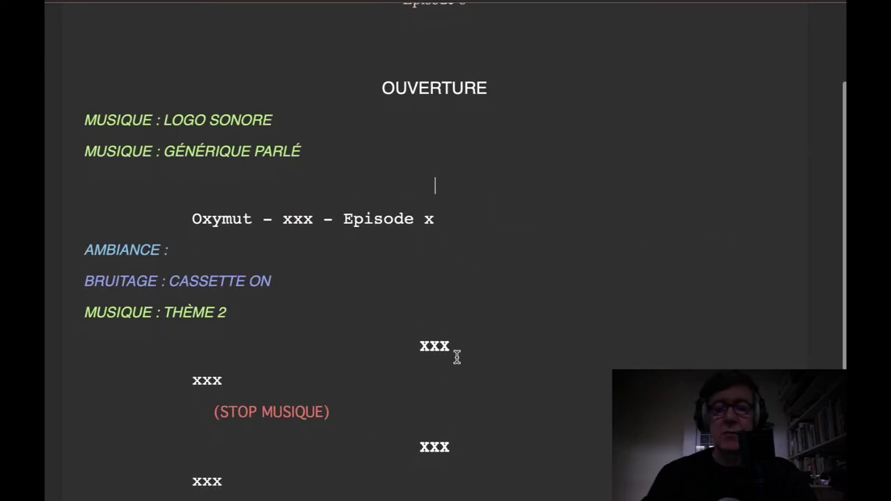
pyautogui.click(450, 345)
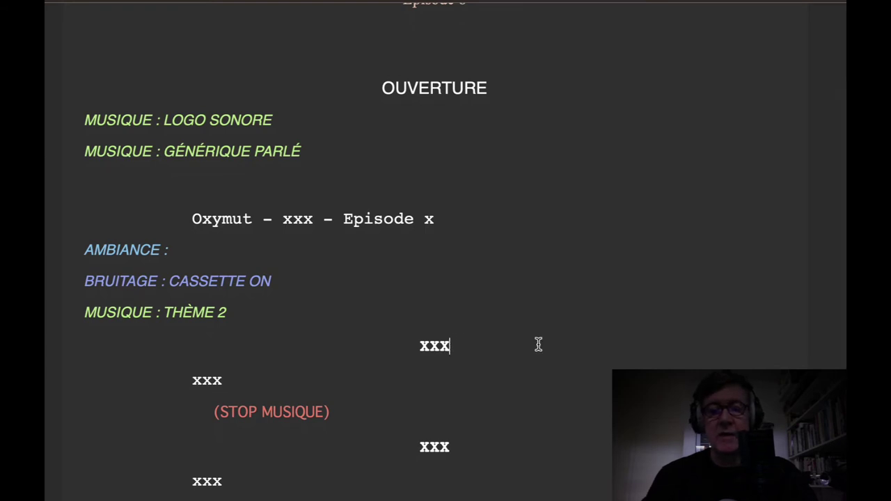
pyautogui.hotkey('shift', 'Left')
pyautogui.hotkey('shift', 'Left')
pyautogui.hotkey('shift', 'Left')
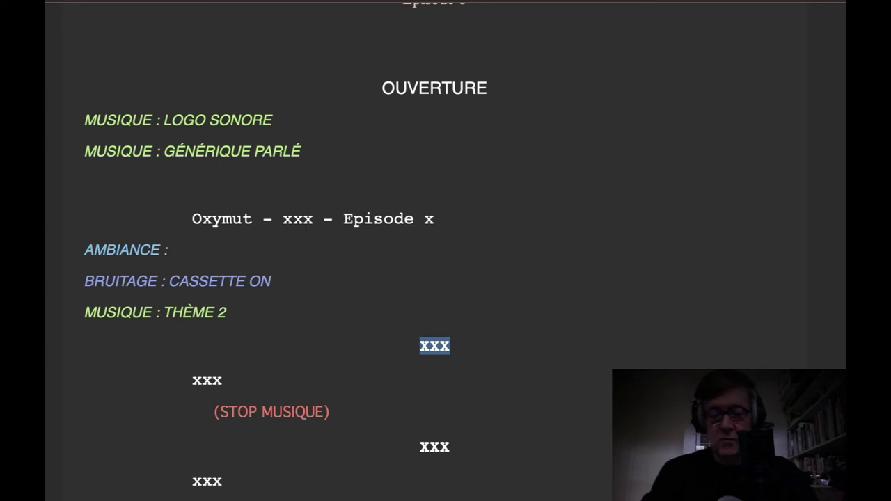
pyautogui.write('KAN')
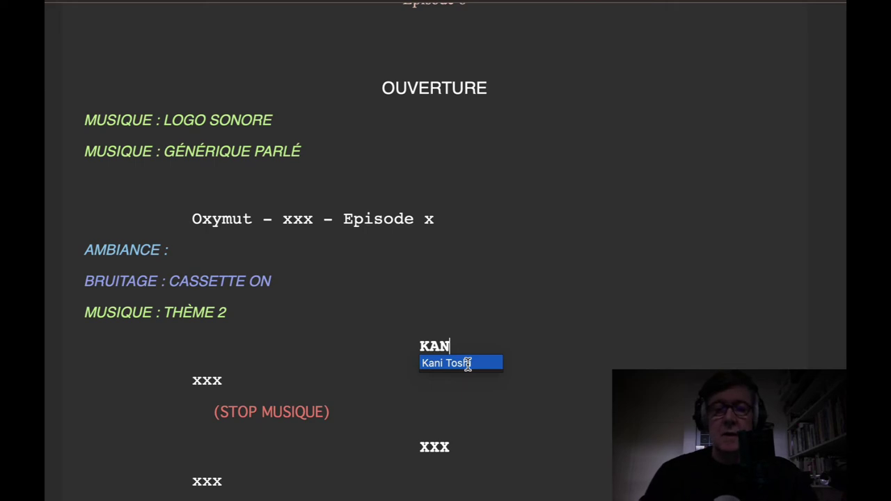
pyautogui.press('Return')
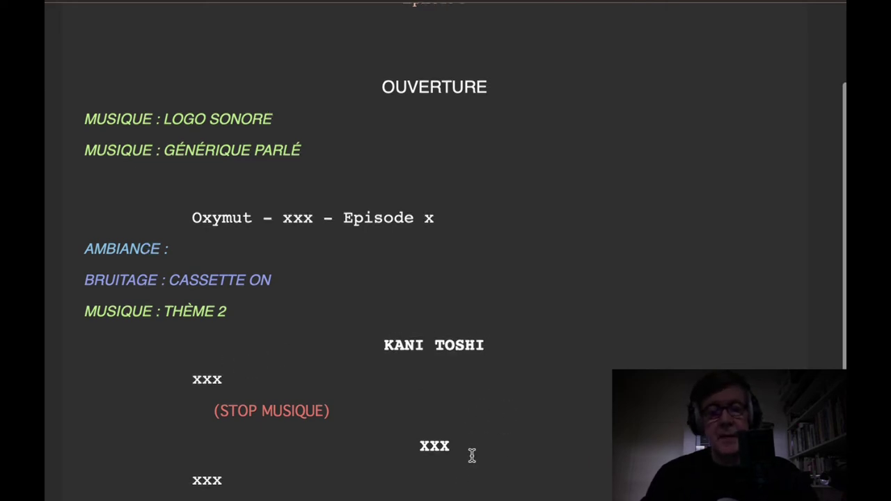
# Step: Go to the Scène 1 document and replace the number placeholders after the project title with 108.1
pyautogui.scroll(-2, 472, 455)
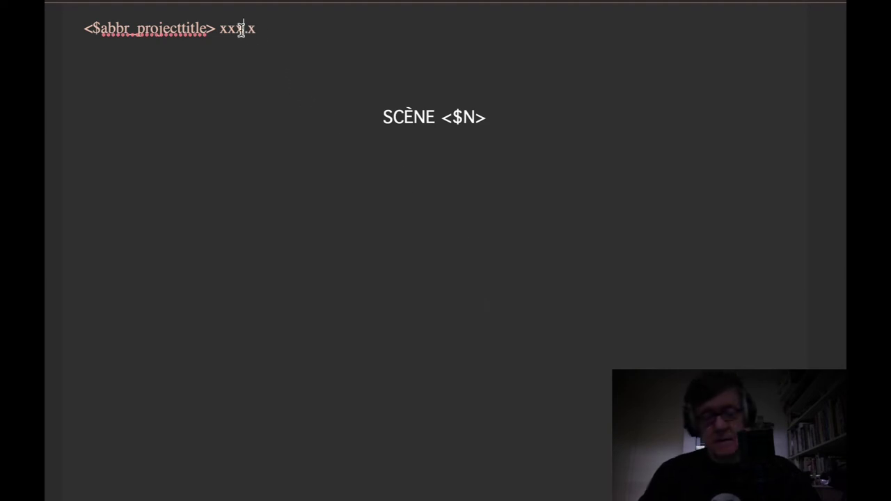
pyautogui.moveTo(243, 28); pyautogui.dragTo(220, 28)
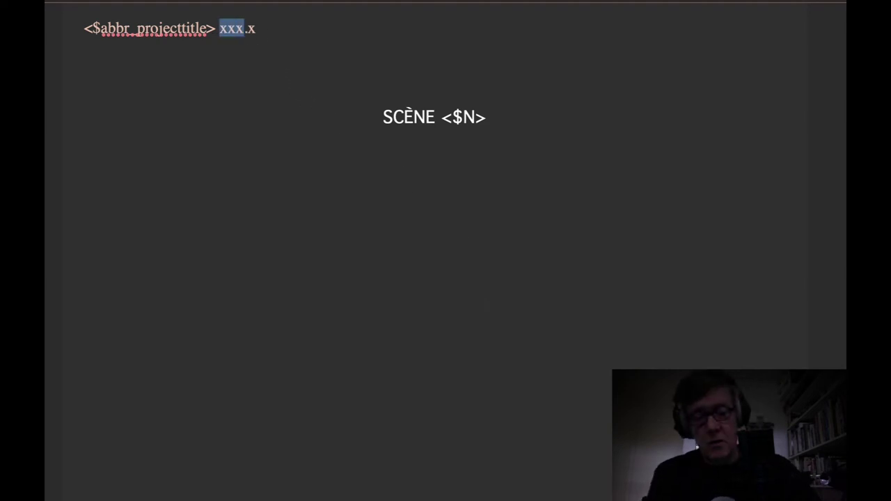
pyautogui.write('108')
pyautogui.press('Right')
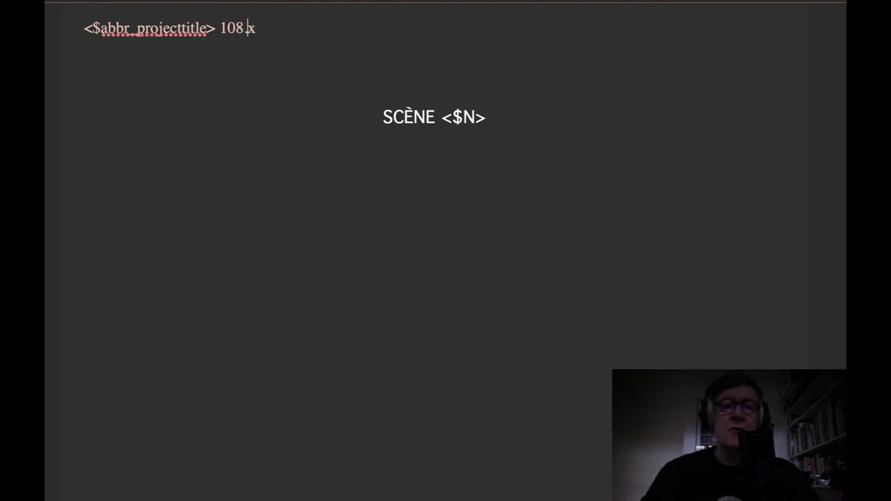
pyautogui.hotkey('shift', 'Right')
pyautogui.write('1')
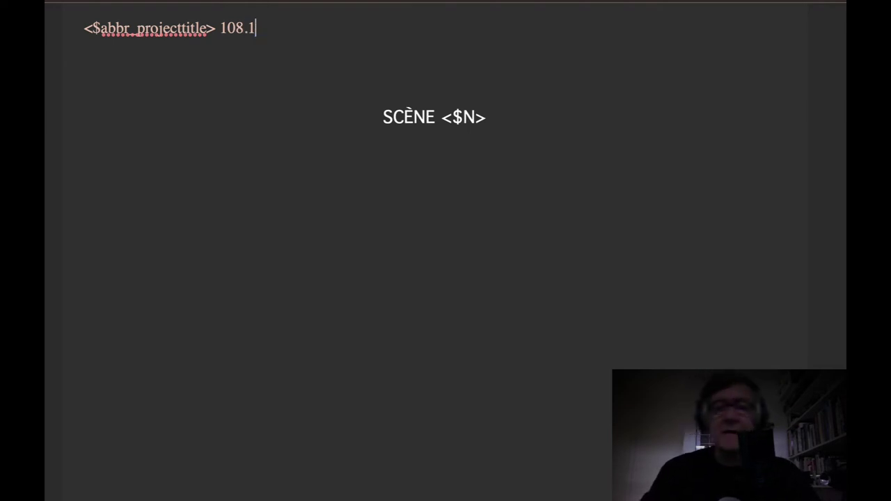
# Step: Replace the automatic numbering tag in the SCÈNE heading with the number 1
pyautogui.click(485, 118)
pyautogui.hotkey('shift', 'Left')
pyautogui.hotkey('shift', 'Left')
pyautogui.hotkey('shift', 'Left')
pyautogui.hotkey('shift', 'Left')
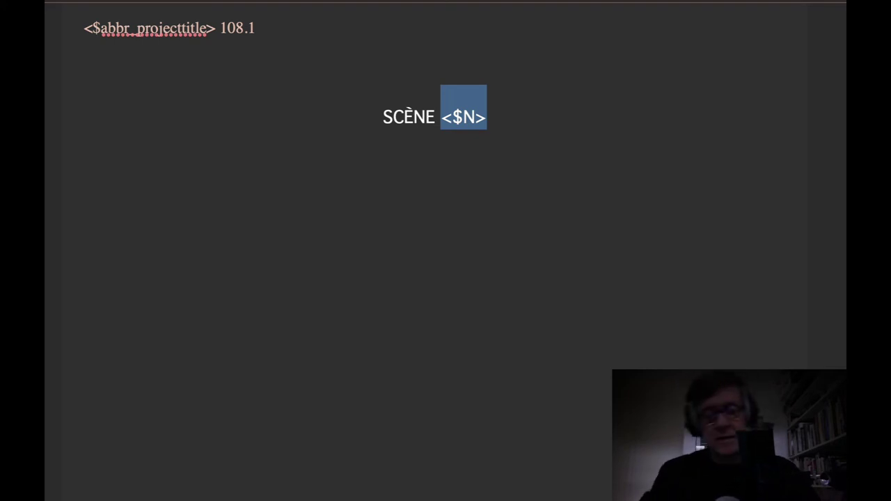
pyautogui.write('1')
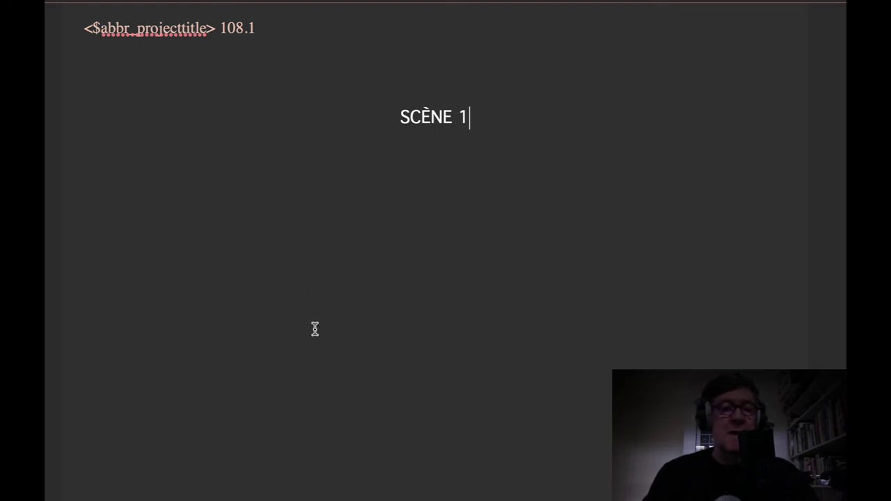
# Step: Add a music cue reading MUSIQUE : BASE below the SCÈNE 1 heading, using the auto-completion suggestions
pyautogui.press('Return')
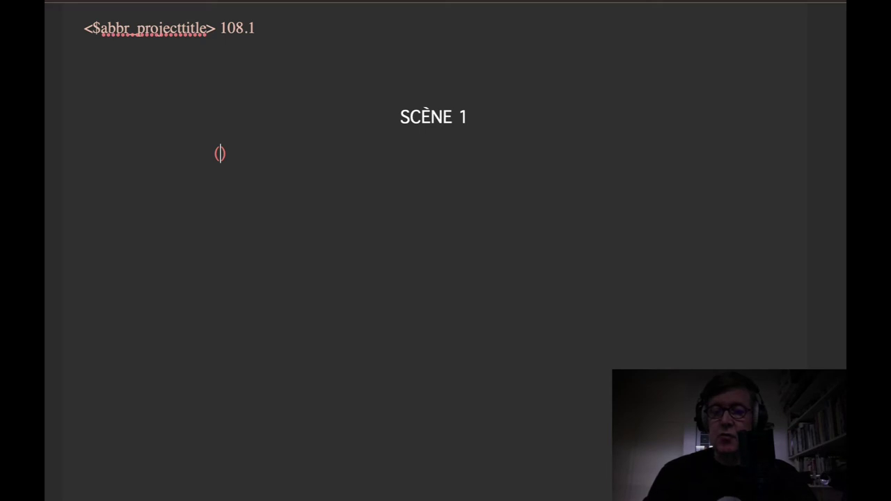
pyautogui.press('BackSpace')
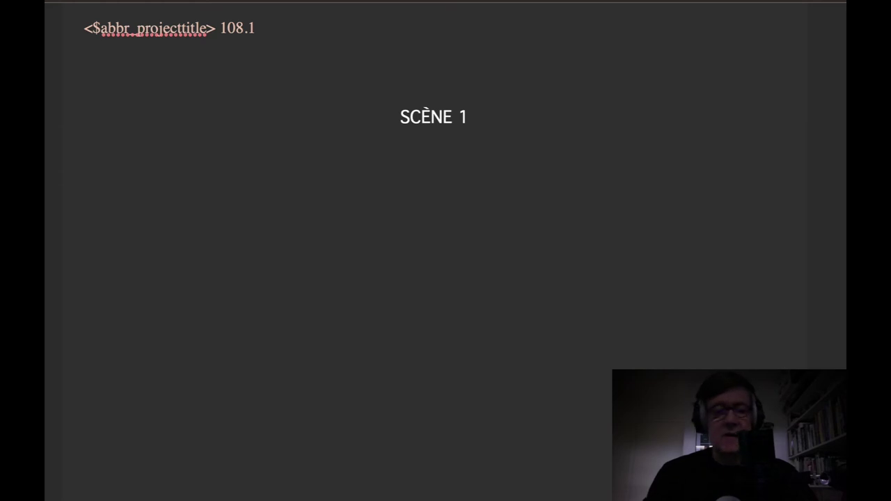
pyautogui.write('M')
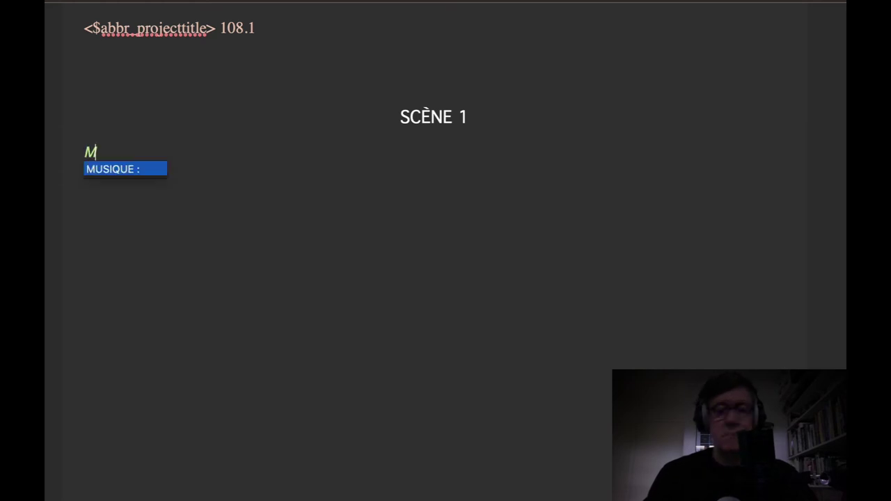
pyautogui.press('Return')
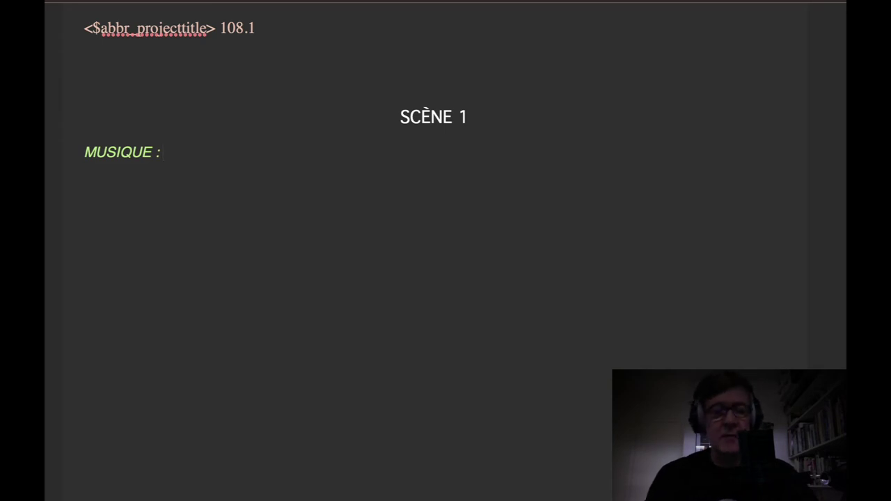
pyautogui.write('B')
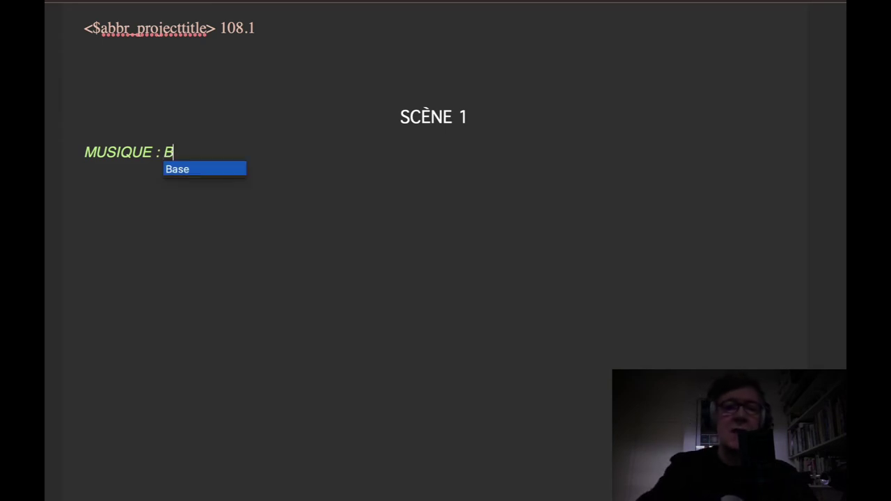
pyautogui.press('Return')
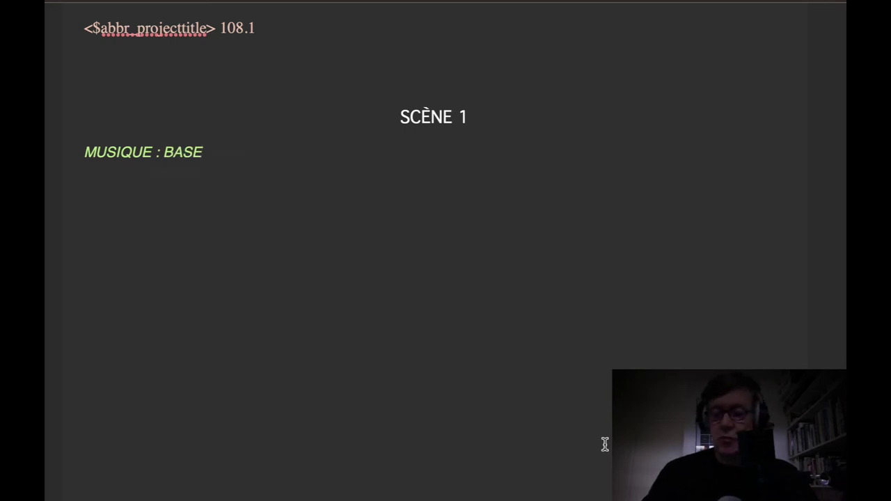
# Step: Add the character FUKITORU on a new line below the music cue, with the parenthetical (RIGOLANT) underneath
pyautogui.press('Return')
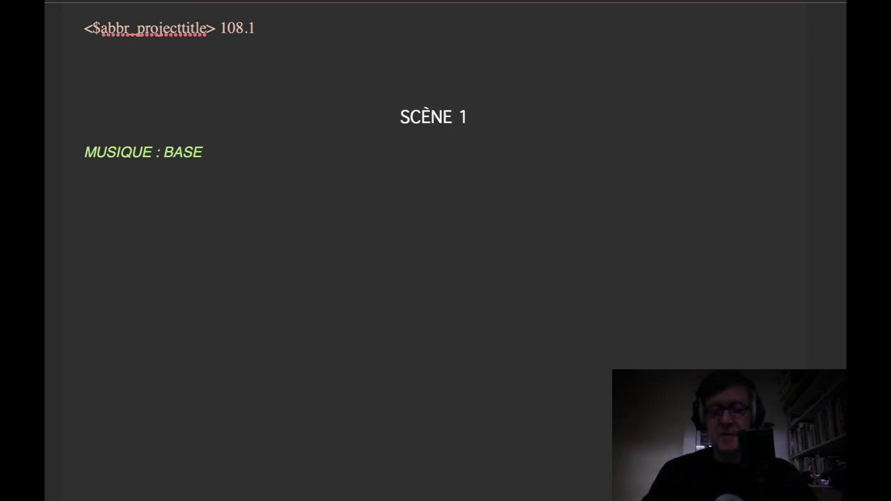
pyautogui.write('F')
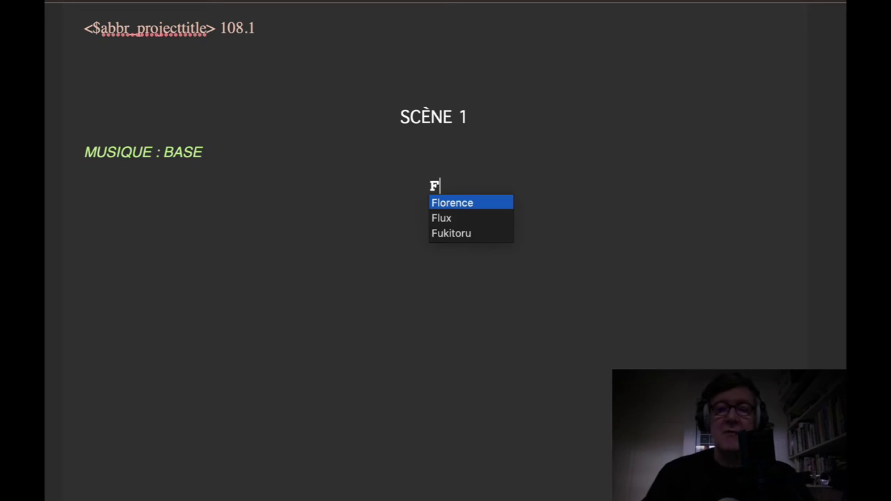
pyautogui.press('Down')
pyautogui.press('Down')
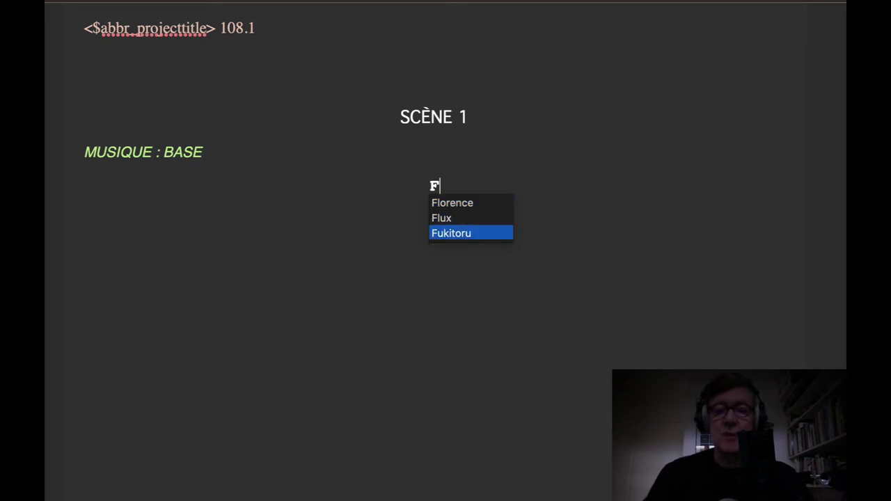
pyautogui.press('Return')
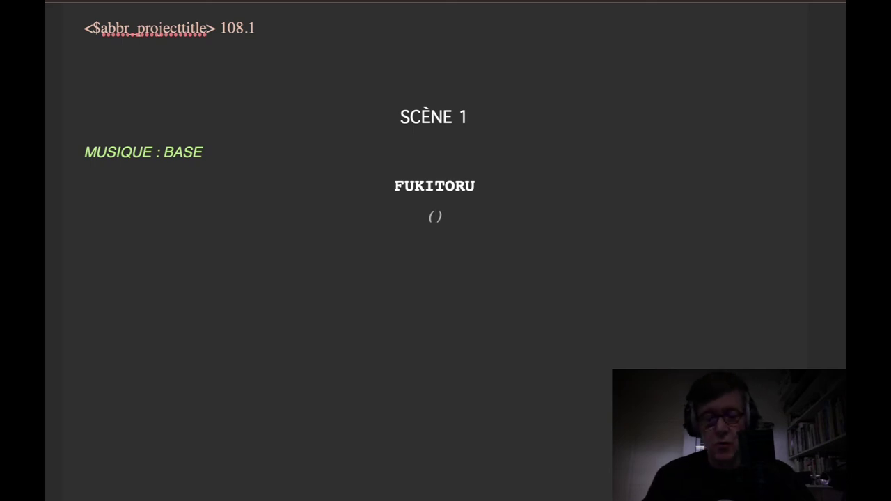
pyautogui.write('RIGO')
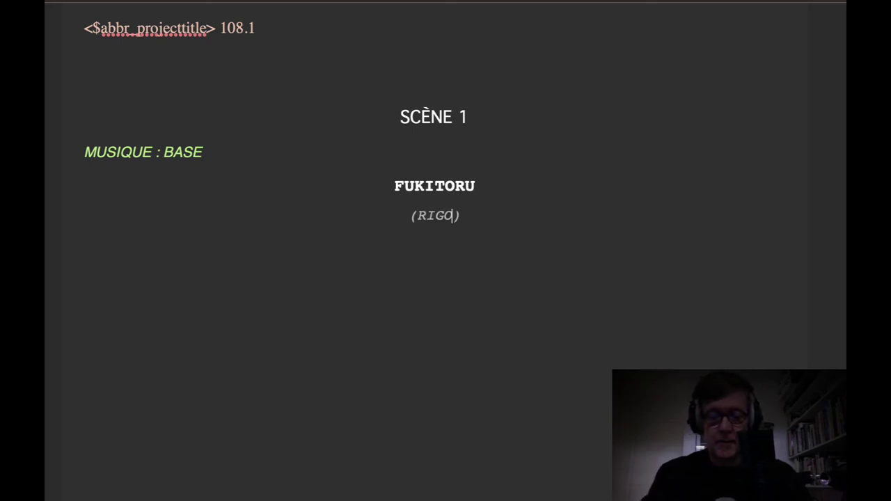
pyautogui.write('LANT')
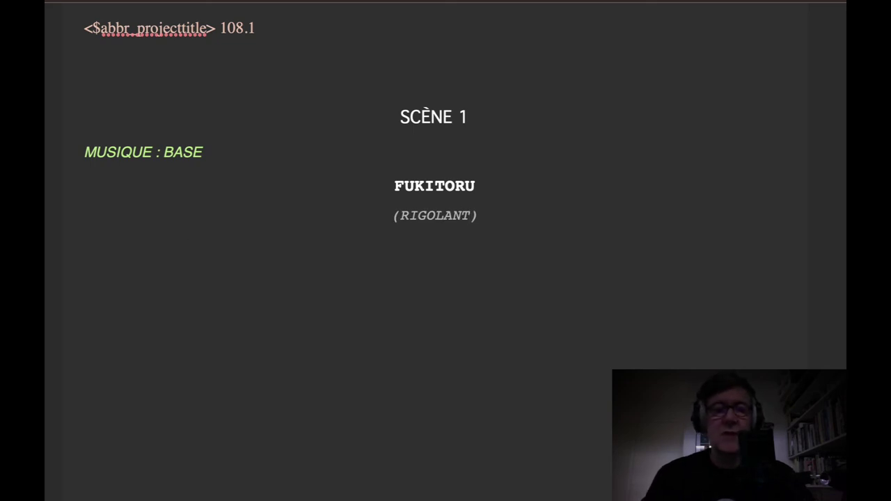
# Step: Write the dialogue Ha ha ha ! under FUKITORU and add Delta Commander as the next character from the auto-completion suggestions
pyautogui.write('Ha')
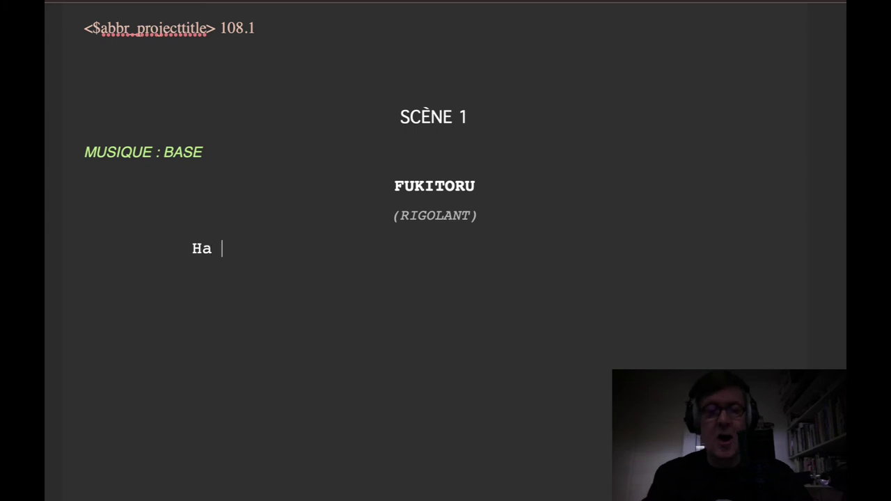
pyautogui.write(' ha ha !')
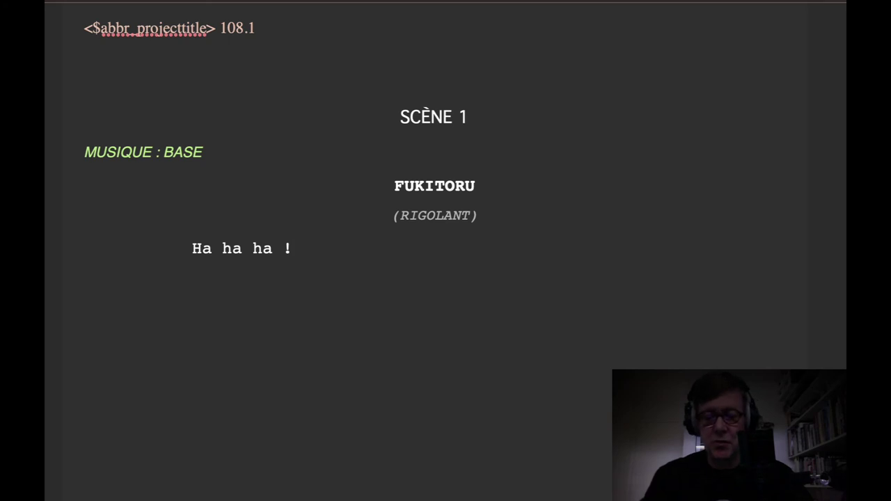
pyautogui.press('Return')
pyautogui.write('D')
pyautogui.press('Down')
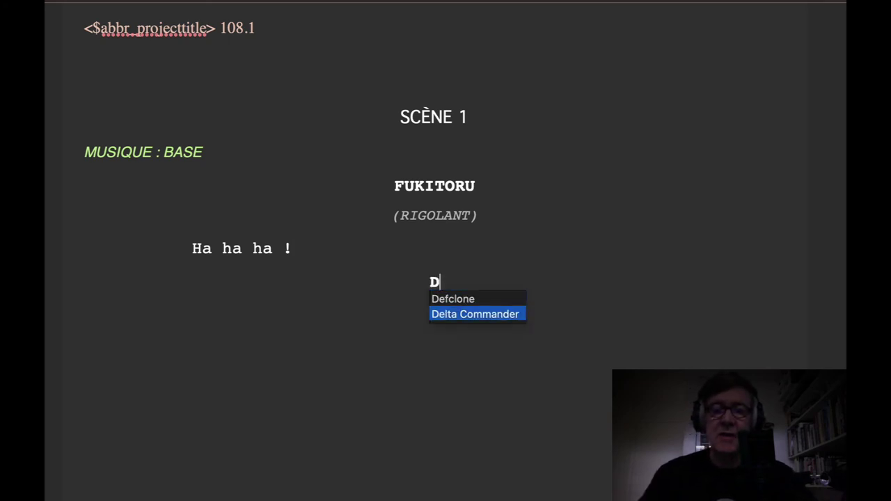
pyautogui.press('Return')
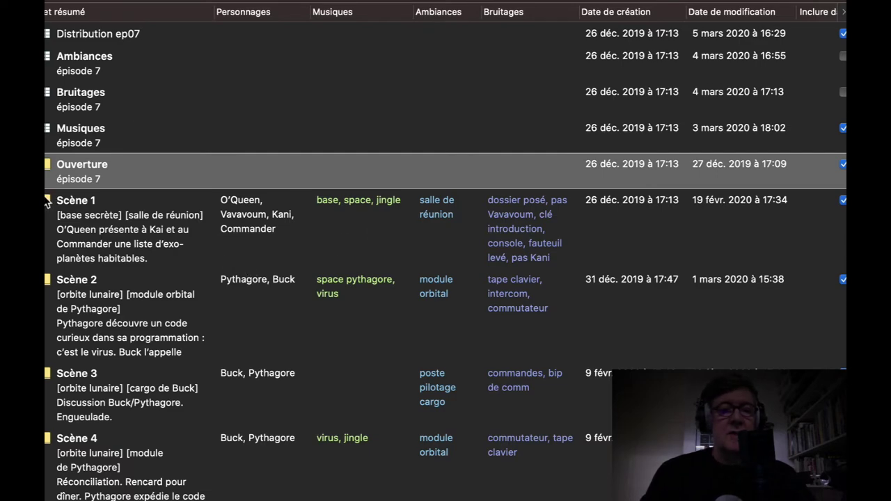
# Step: Open Scène 1 of Épisode 7 and examine its stage directions and its music and ambience cues
pyautogui.doubleClick(47, 201)
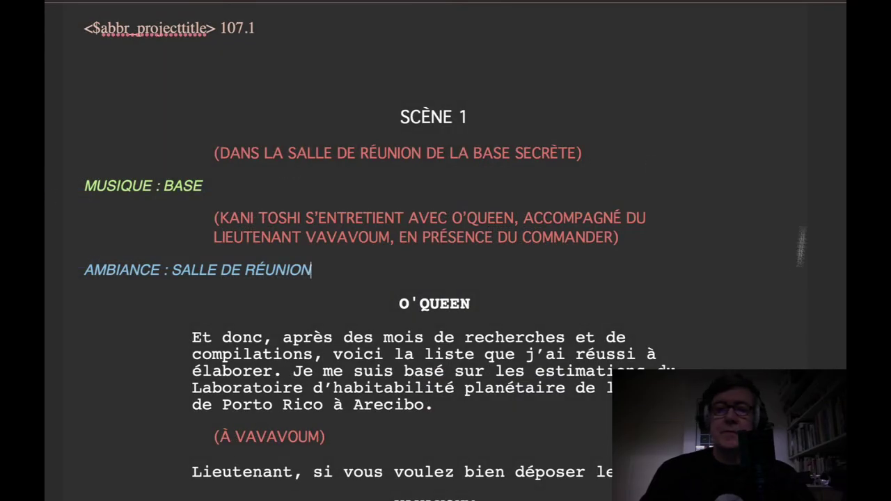
pyautogui.scroll(-3, 769, 358)
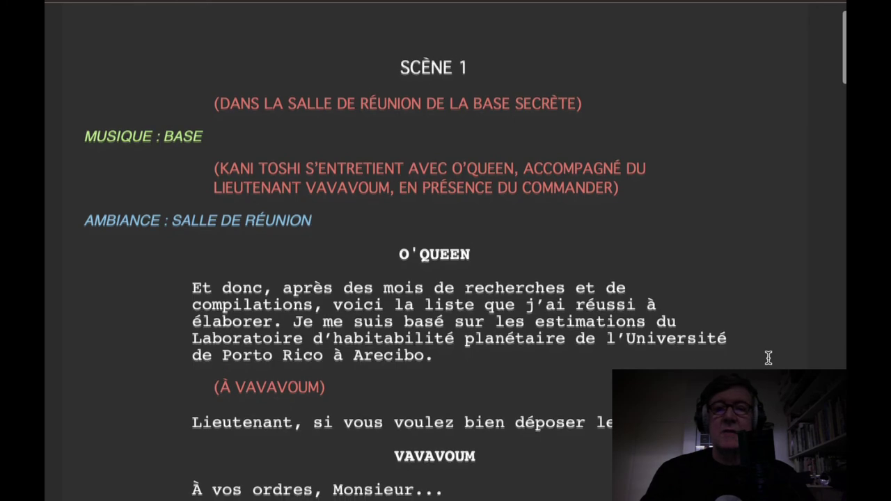
pyautogui.scroll(2, 769, 357)
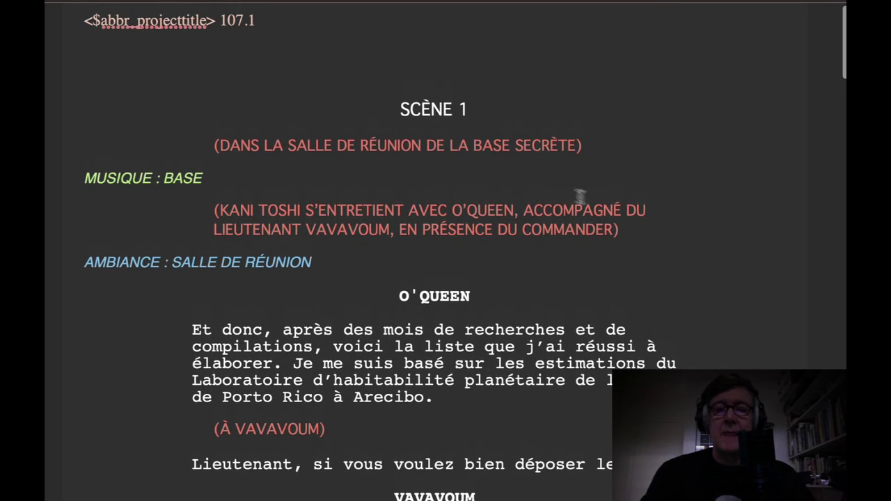
pyautogui.click(521, 145)
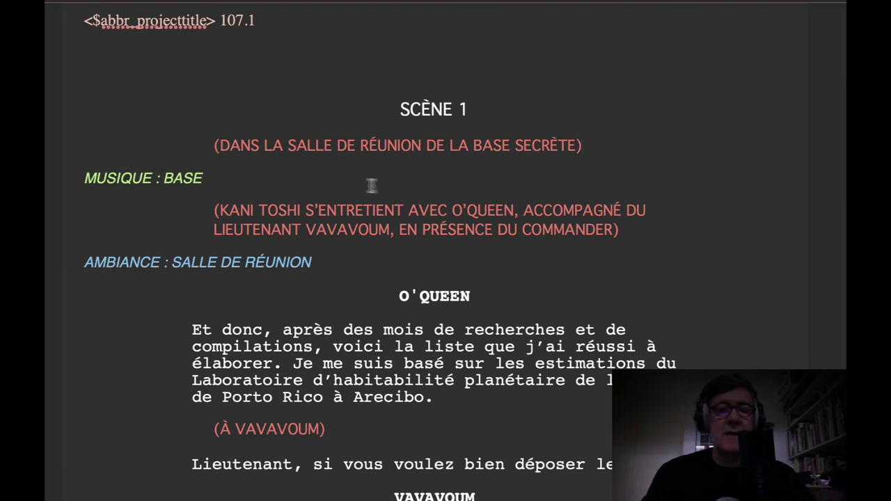
pyautogui.click(345, 179)
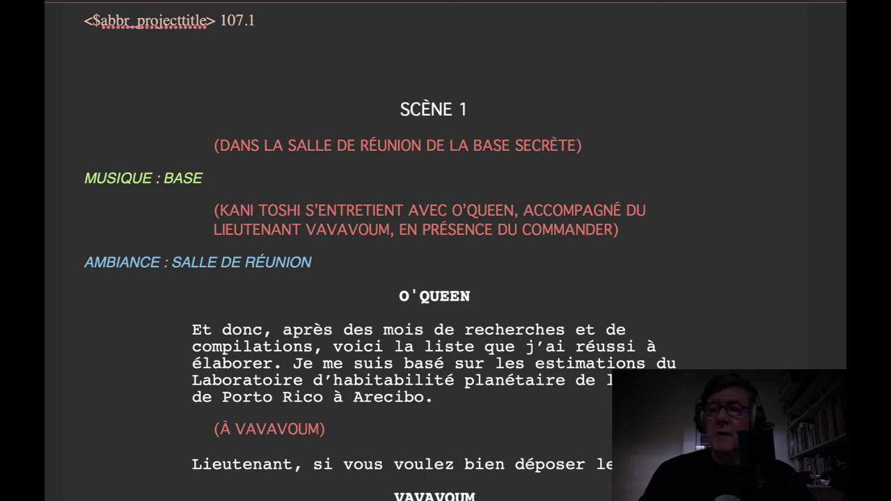
# Step: Show the custom metadata of Scène 1, examine its Musiques, Ambiances and Bruitages entries, and return to the Épisode 7 outline
pyautogui.press('super+alt+i')
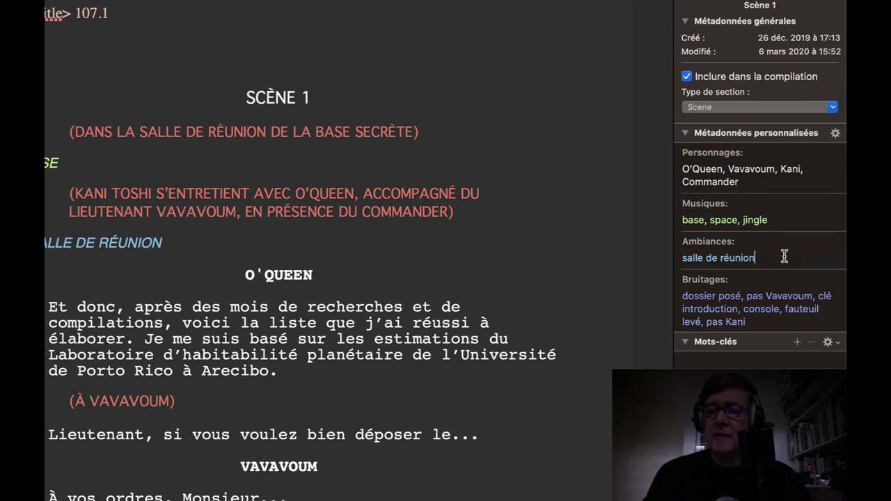
pyautogui.click(763, 296)
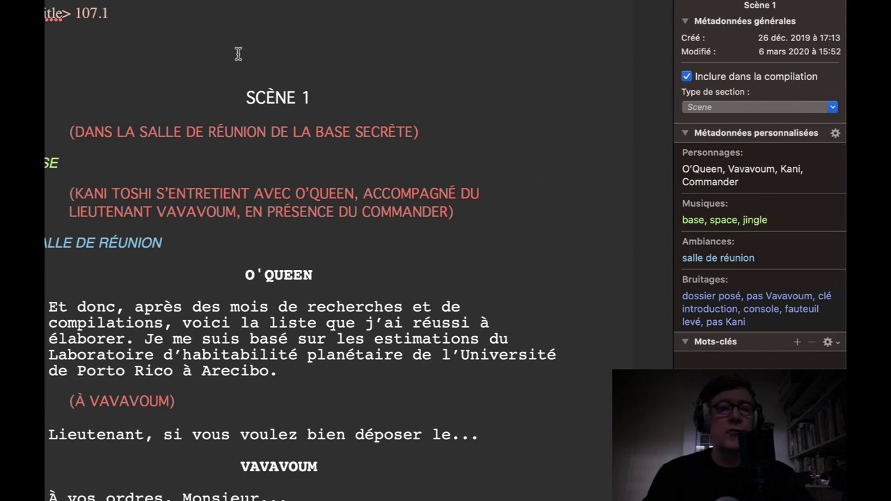
pyautogui.press('Escape')
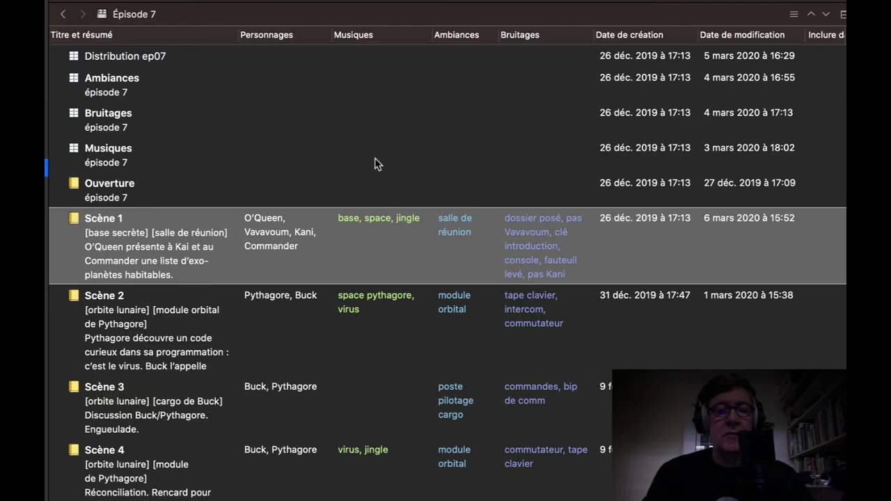
# Step: Review the sound sheets listed in the Épisode 7 outline and reread the opening cues of the Scène 1 script
pyautogui.click(376, 161)
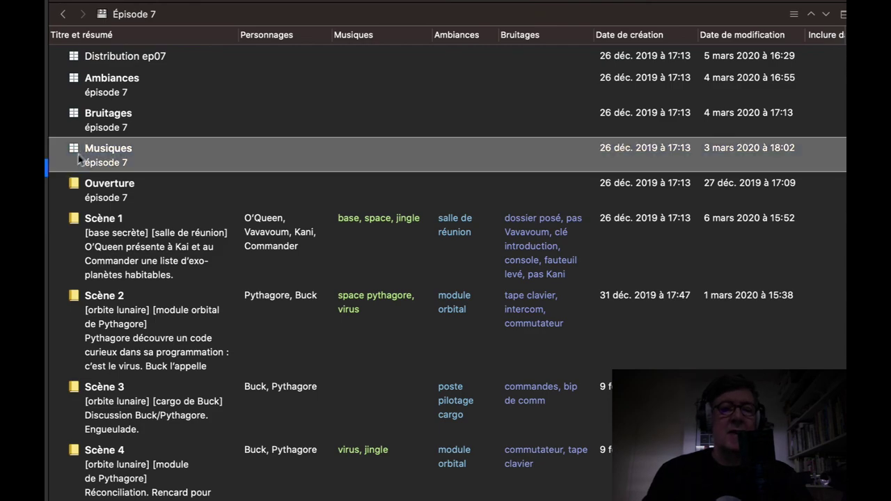
pyautogui.doubleClick(73, 79)
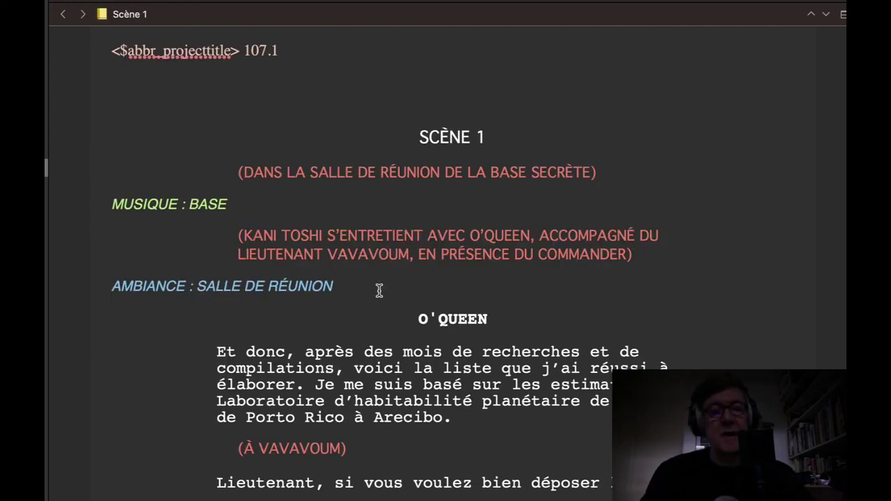
pyautogui.scroll(-2, 380, 290)
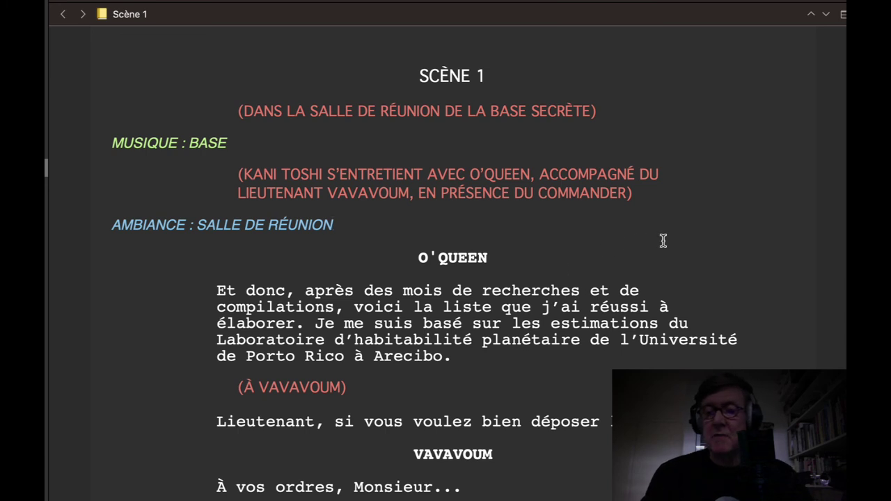
pyautogui.scroll(3, 663, 241)
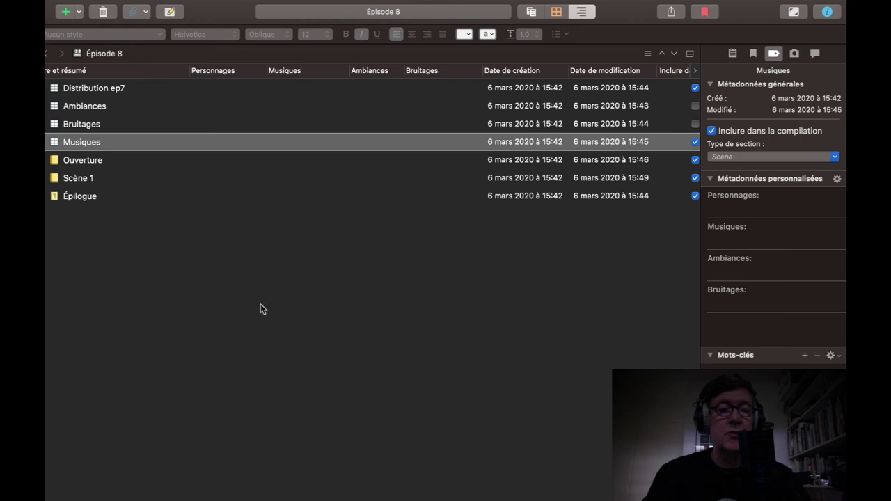
# Step: Read through Scène 1 in the compiled PDF script, from page 10 to page 12
pyautogui.click(296, 183)
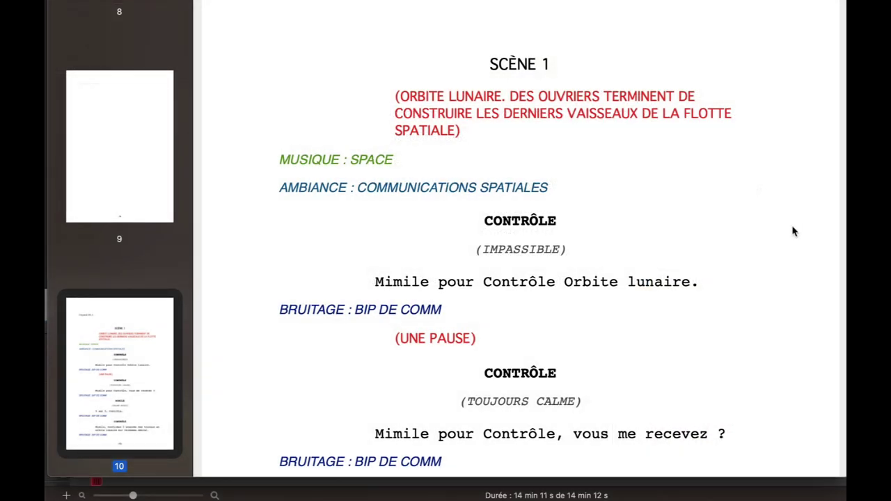
pyautogui.scroll(-5, 757, 283)
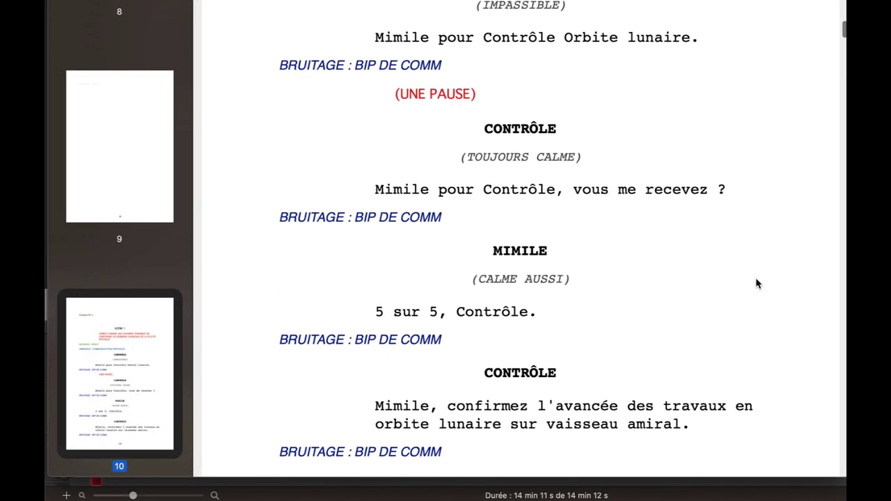
pyautogui.scroll(-9, 757, 284)
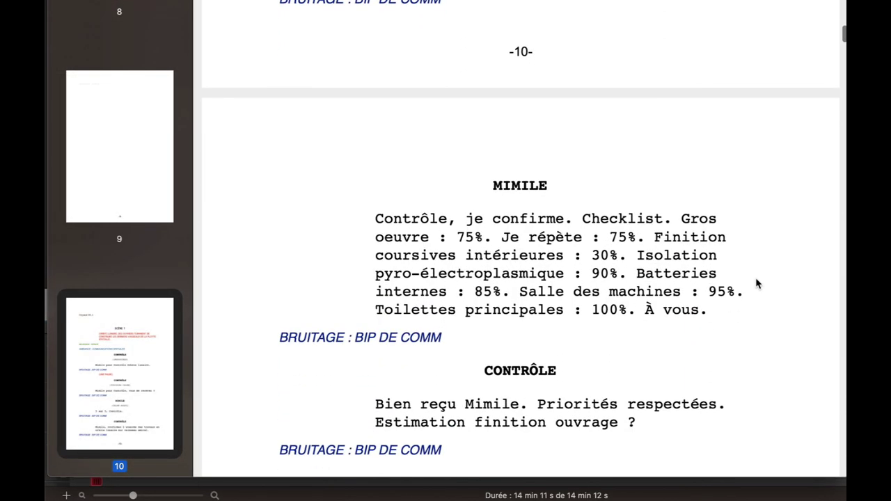
pyautogui.scroll(-5, 757, 283)
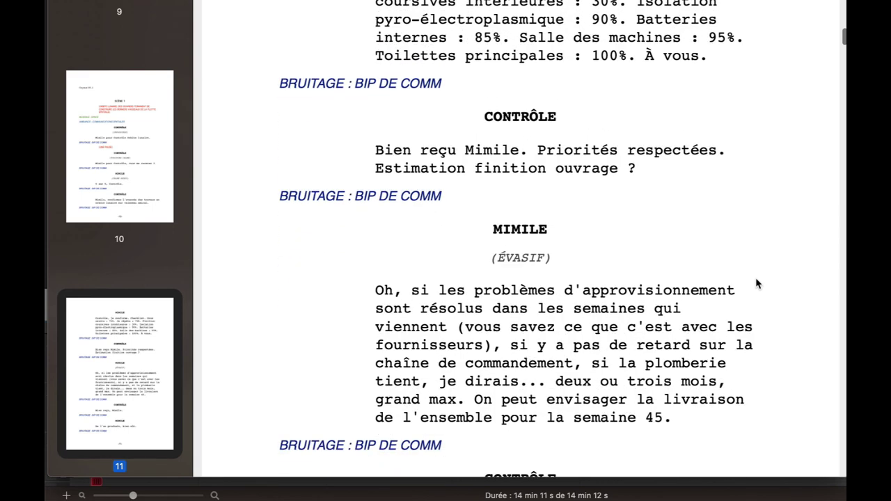
pyautogui.scroll(-7, 758, 283)
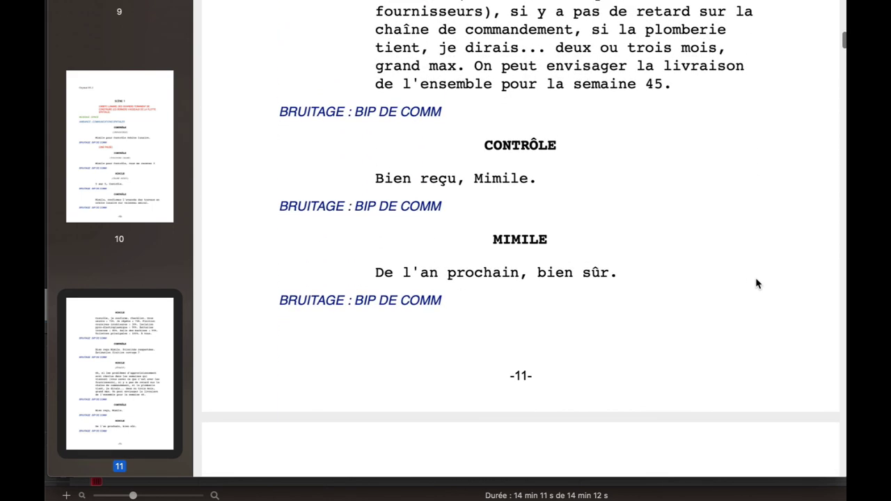
pyautogui.scroll(-10, 757, 283)
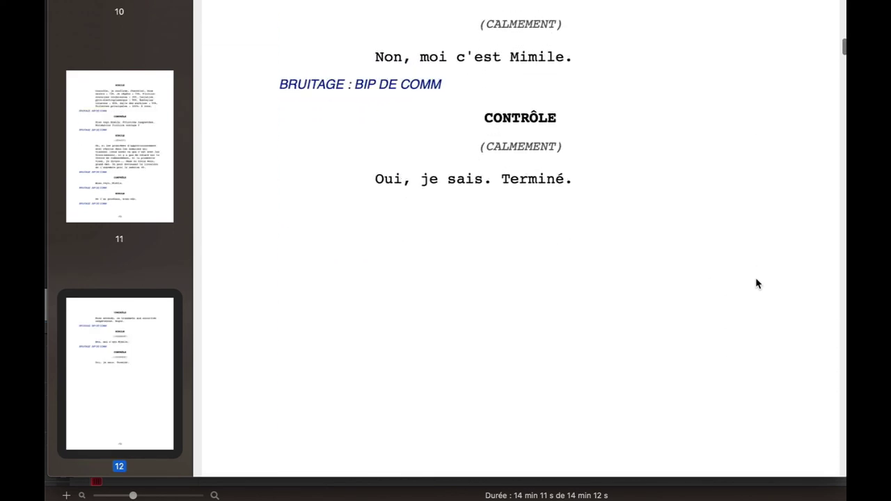